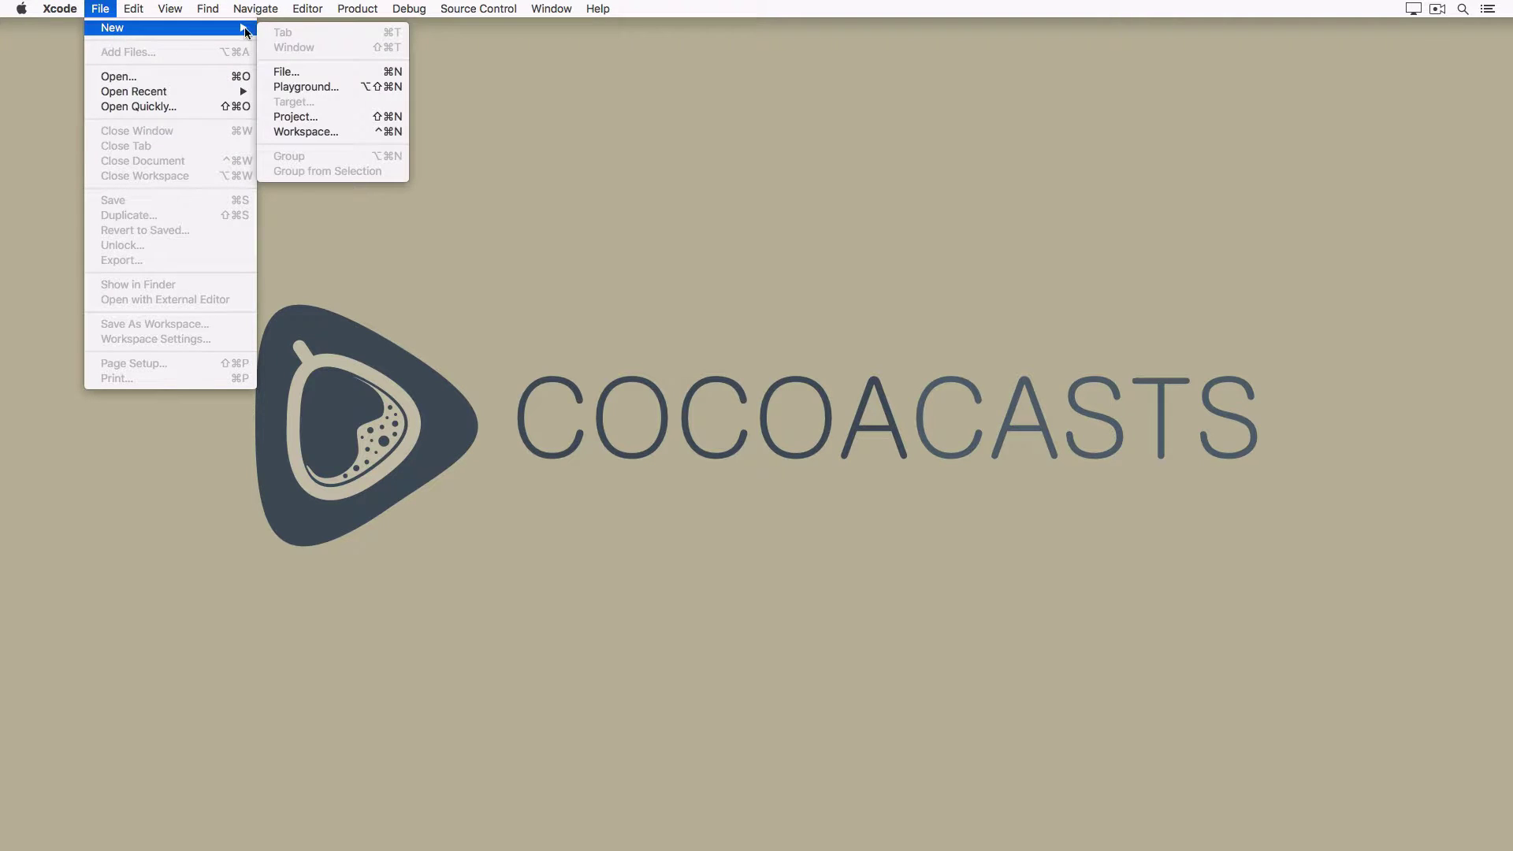
- Create an iOS playground named MyPlayground and save it on the Desktop
{"action": "left_click", "coordinate": [348, 88]}
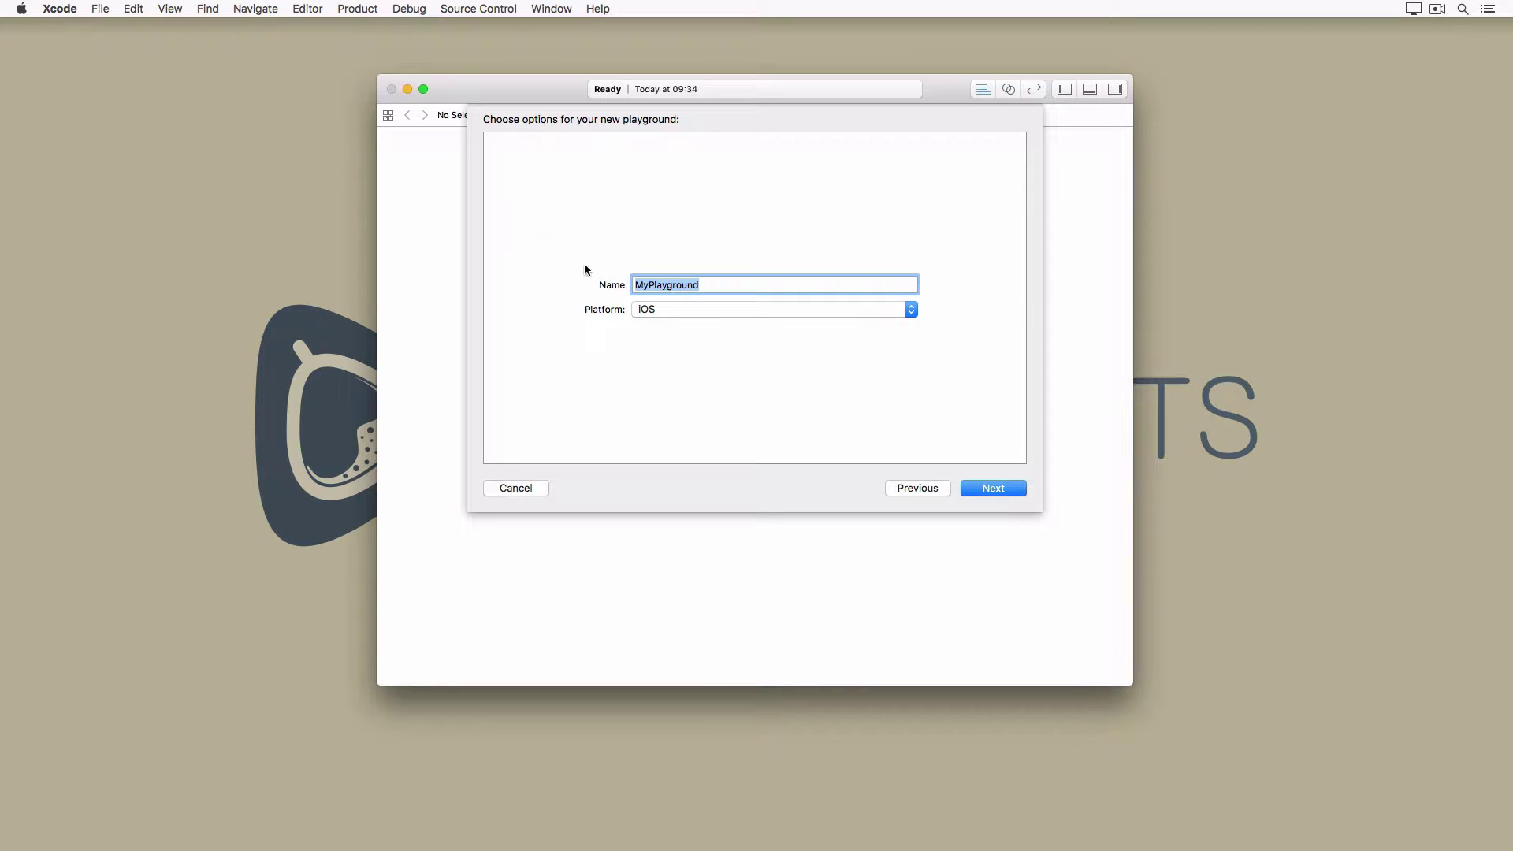
{"action": "left_click", "coordinate": [733, 310]}
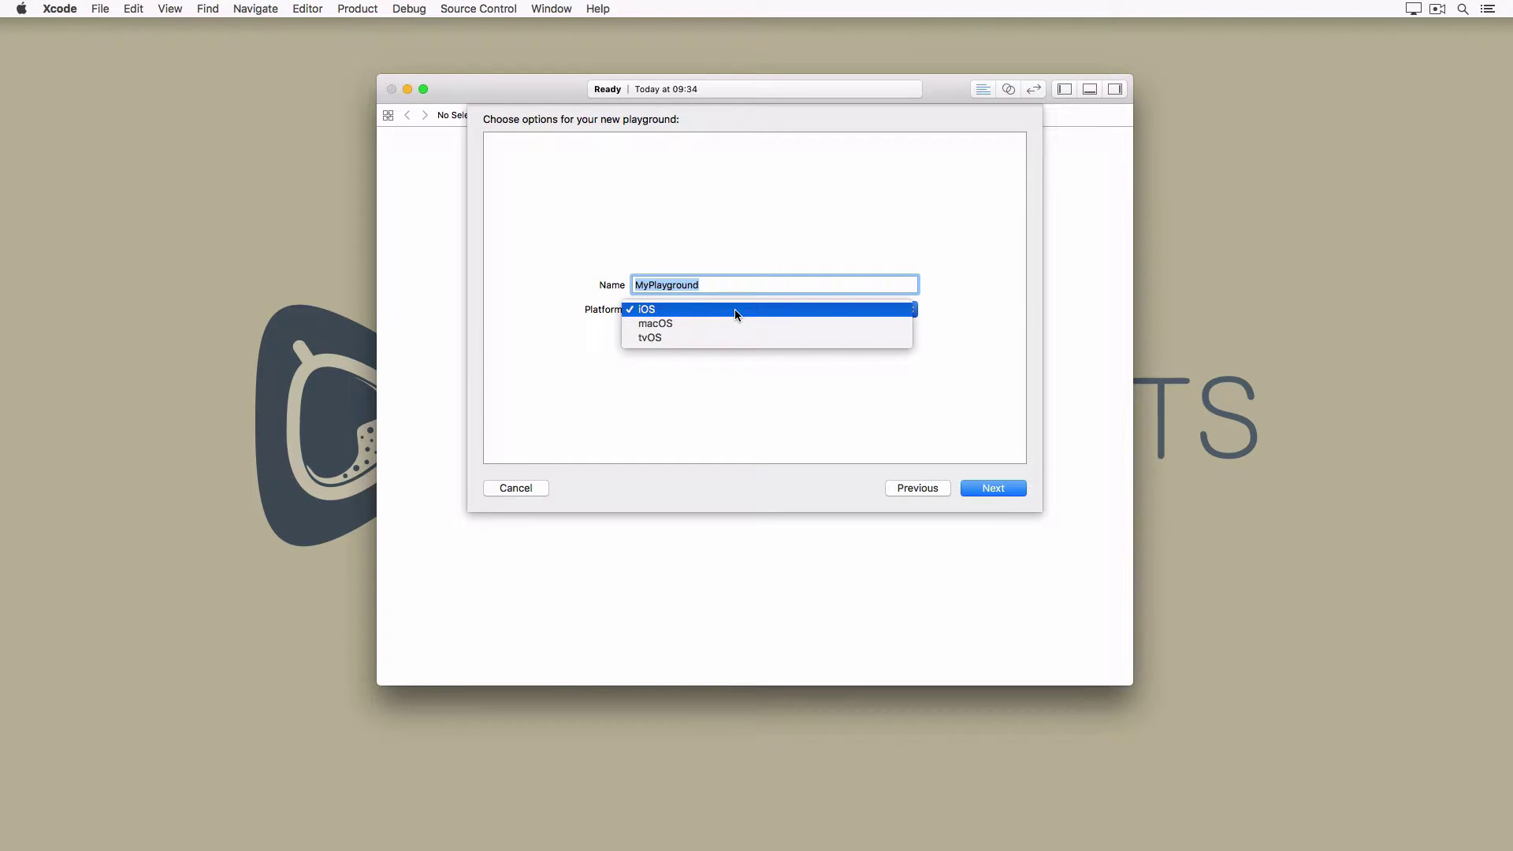
{"action": "left_click", "coordinate": [734, 313]}
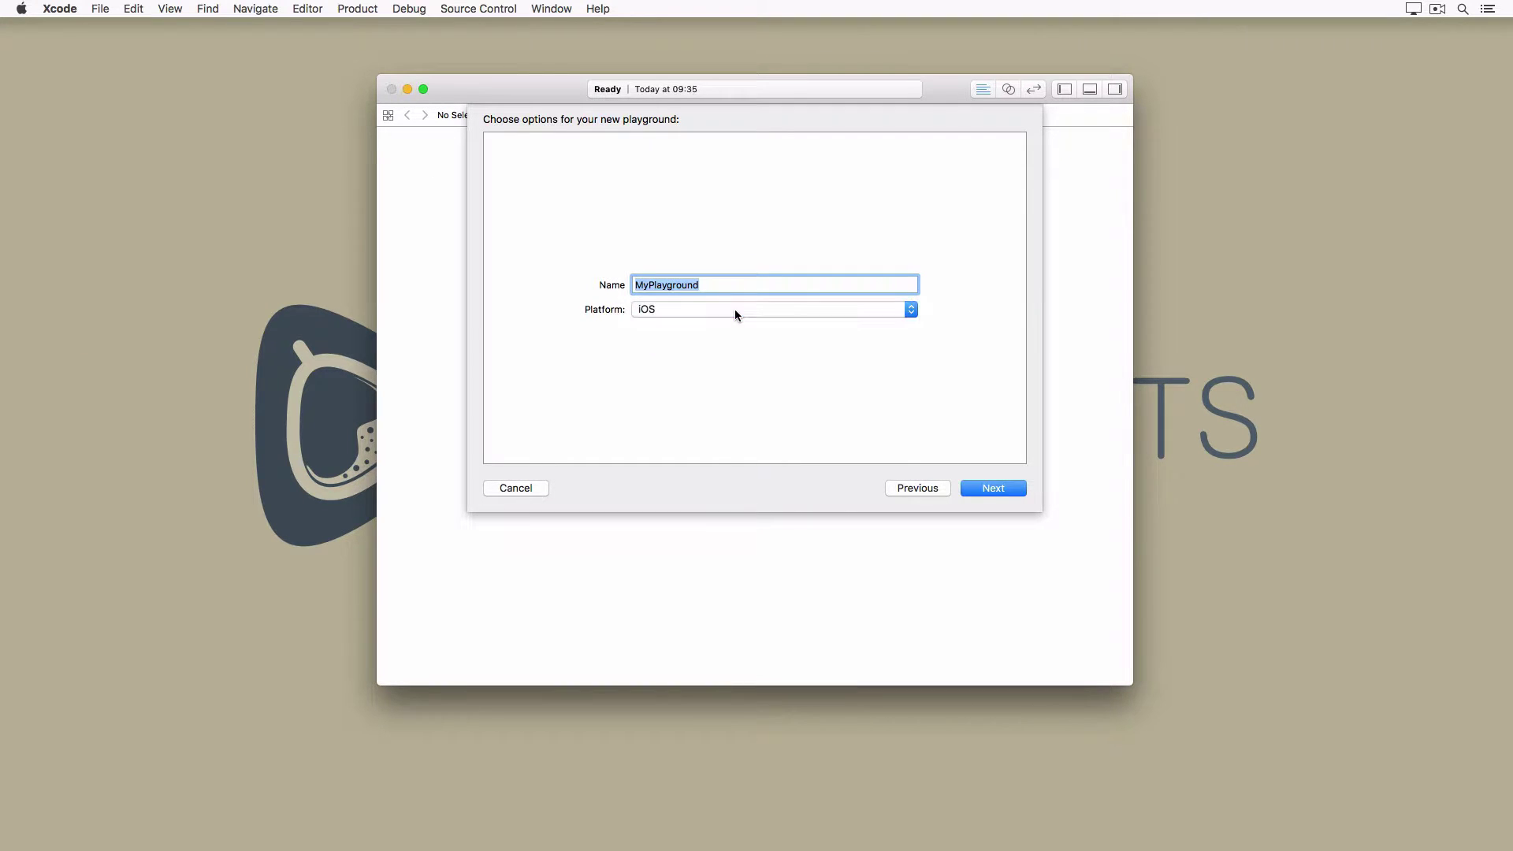
{"action": "left_click", "coordinate": [976, 488]}
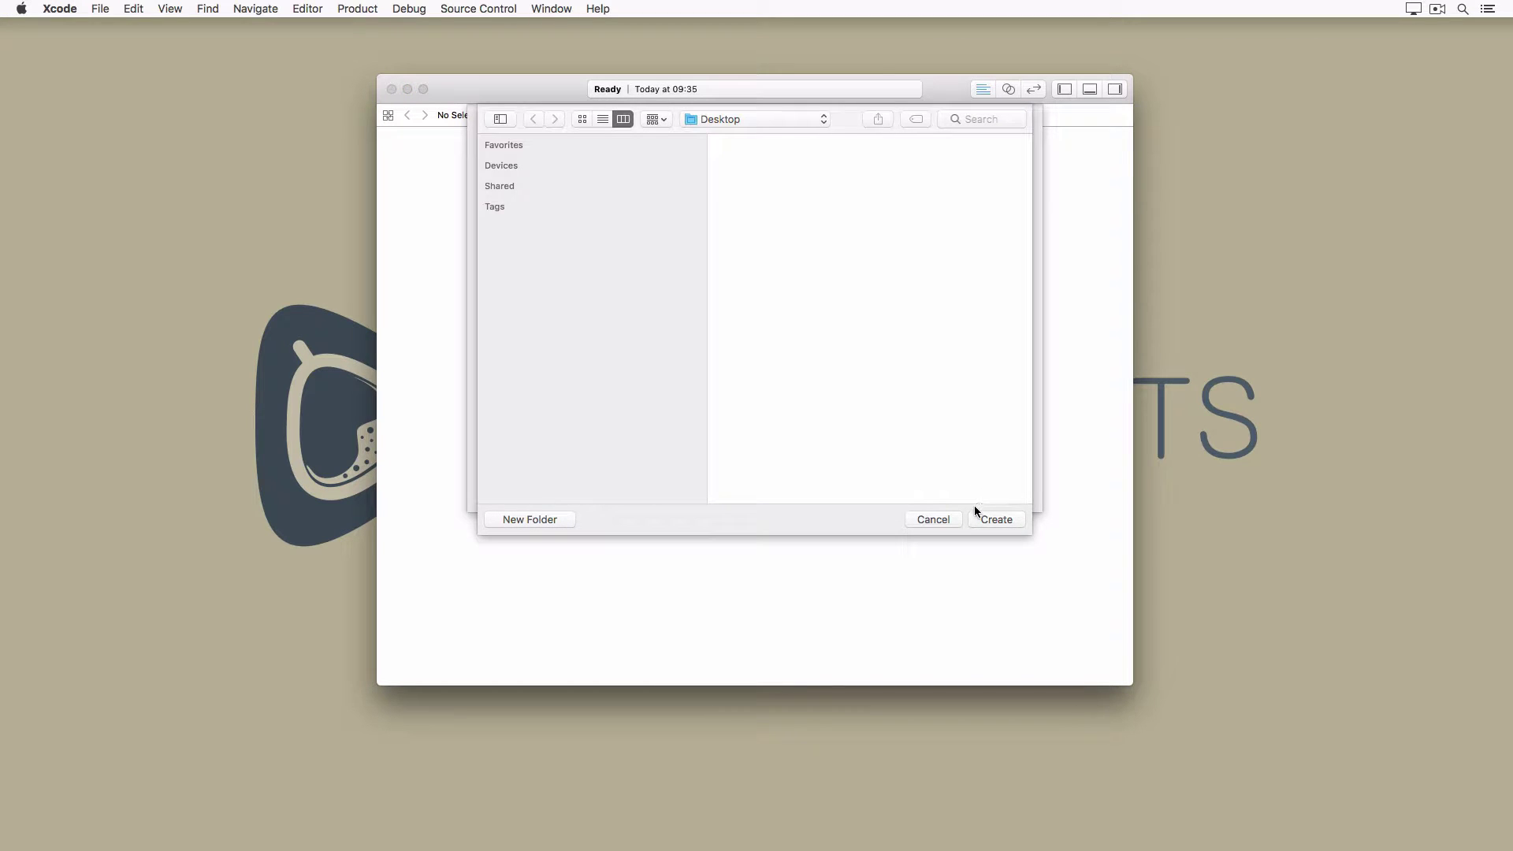
{"action": "left_click", "coordinate": [977, 520]}
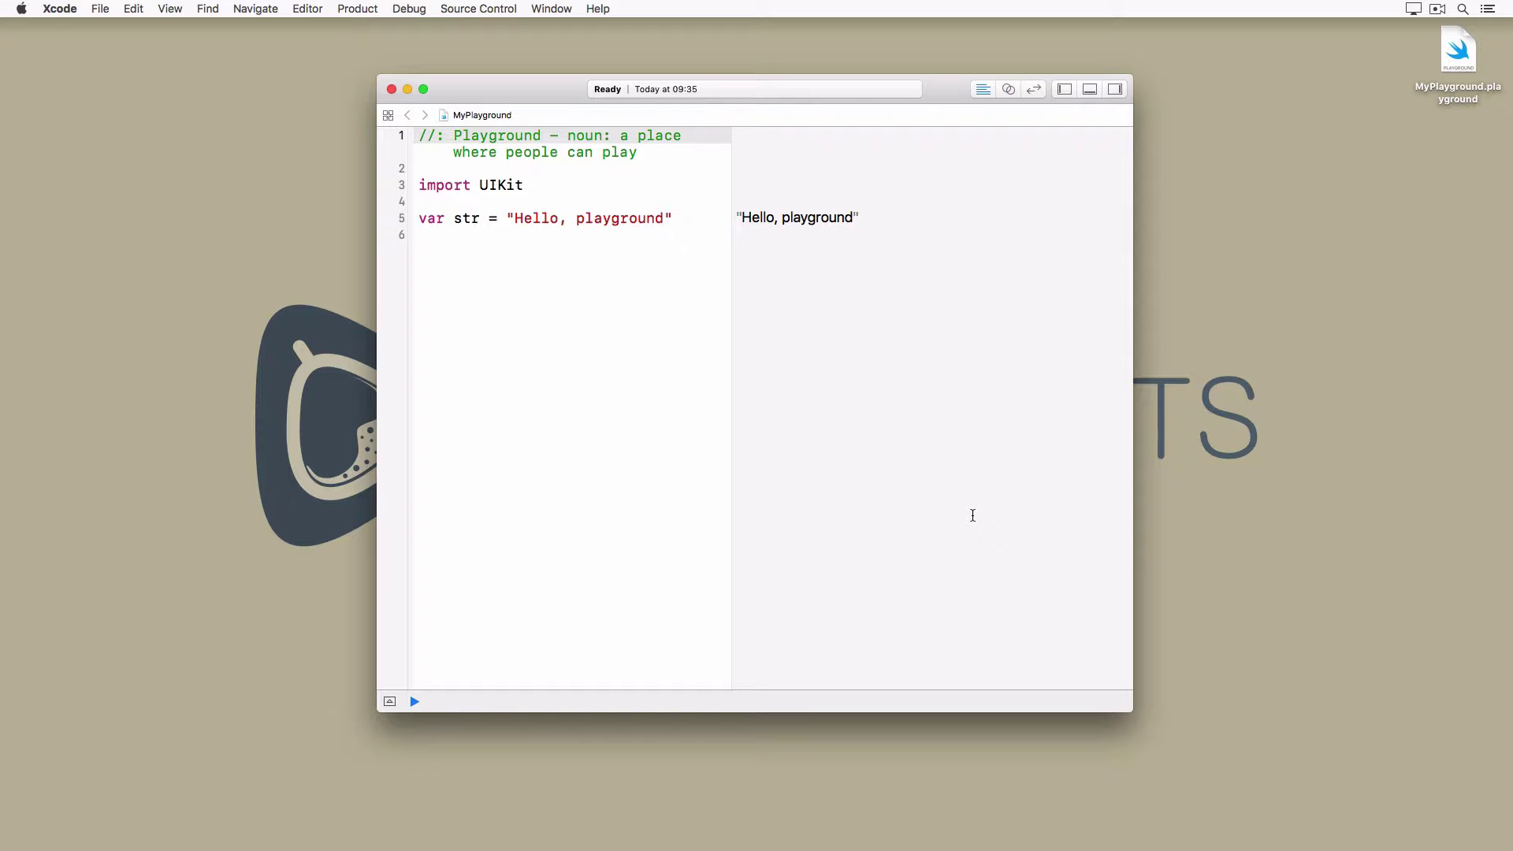
{"action": "key", "text": "shift+Down"}
{"action": "key", "text": "Down"}
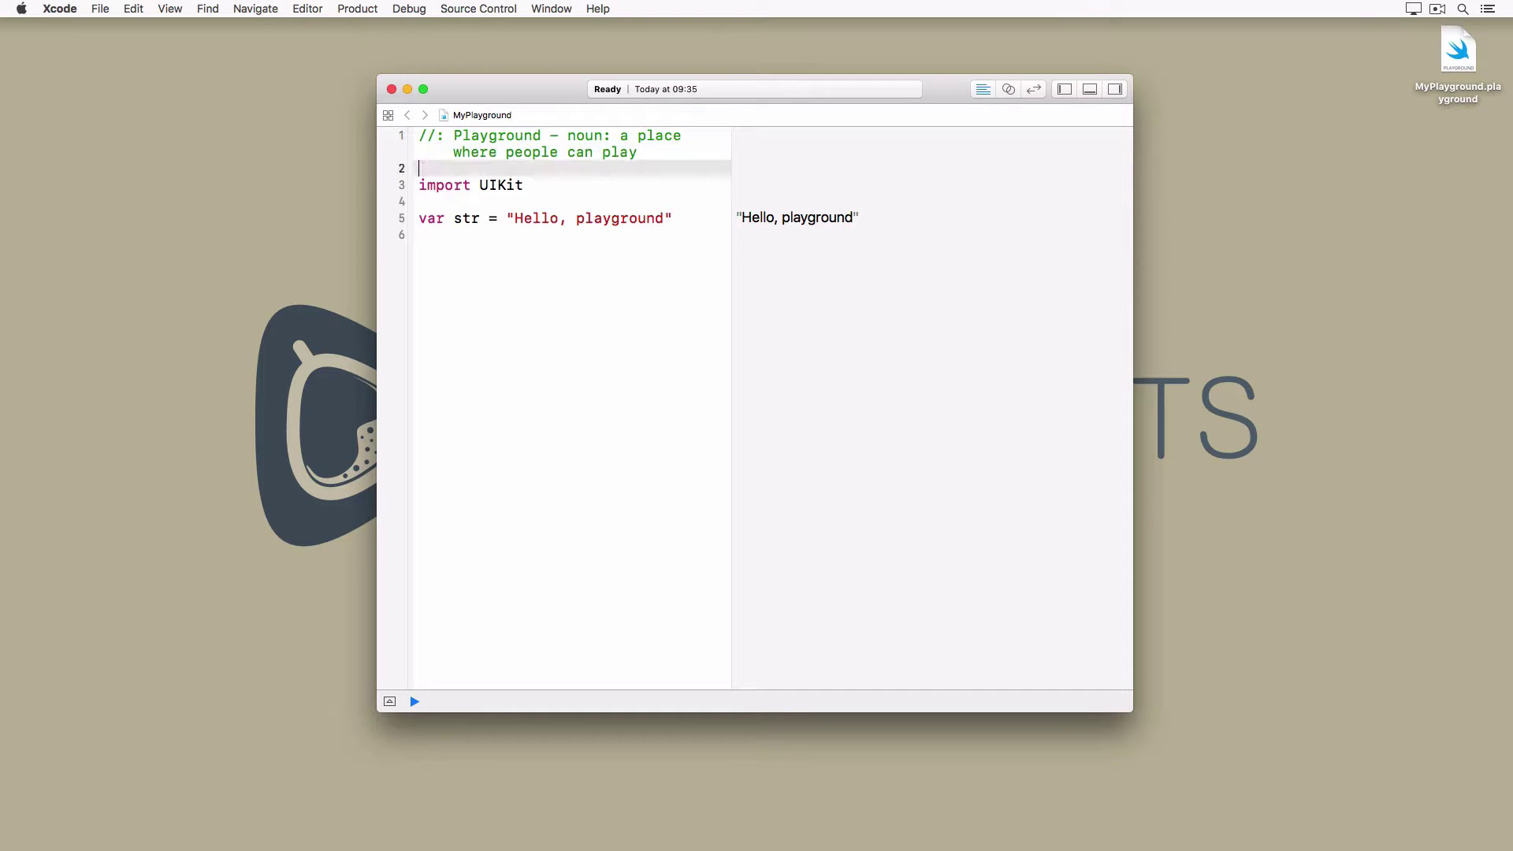
{"action": "key", "text": "Down"}
{"action": "key", "text": "Down"}
{"action": "key", "text": "Down"}
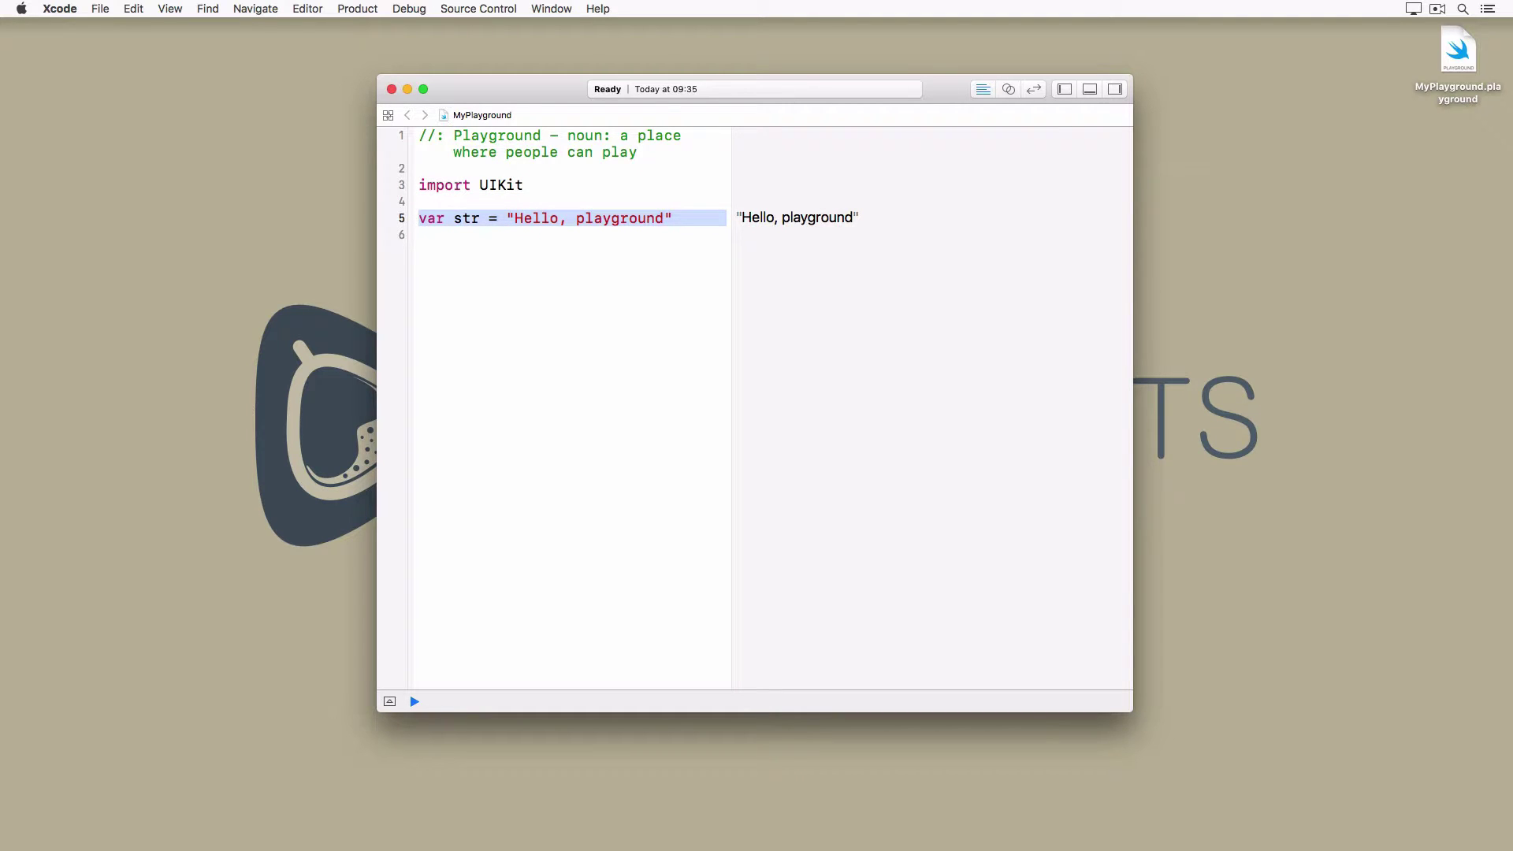
{"action": "key", "text": "Down"}
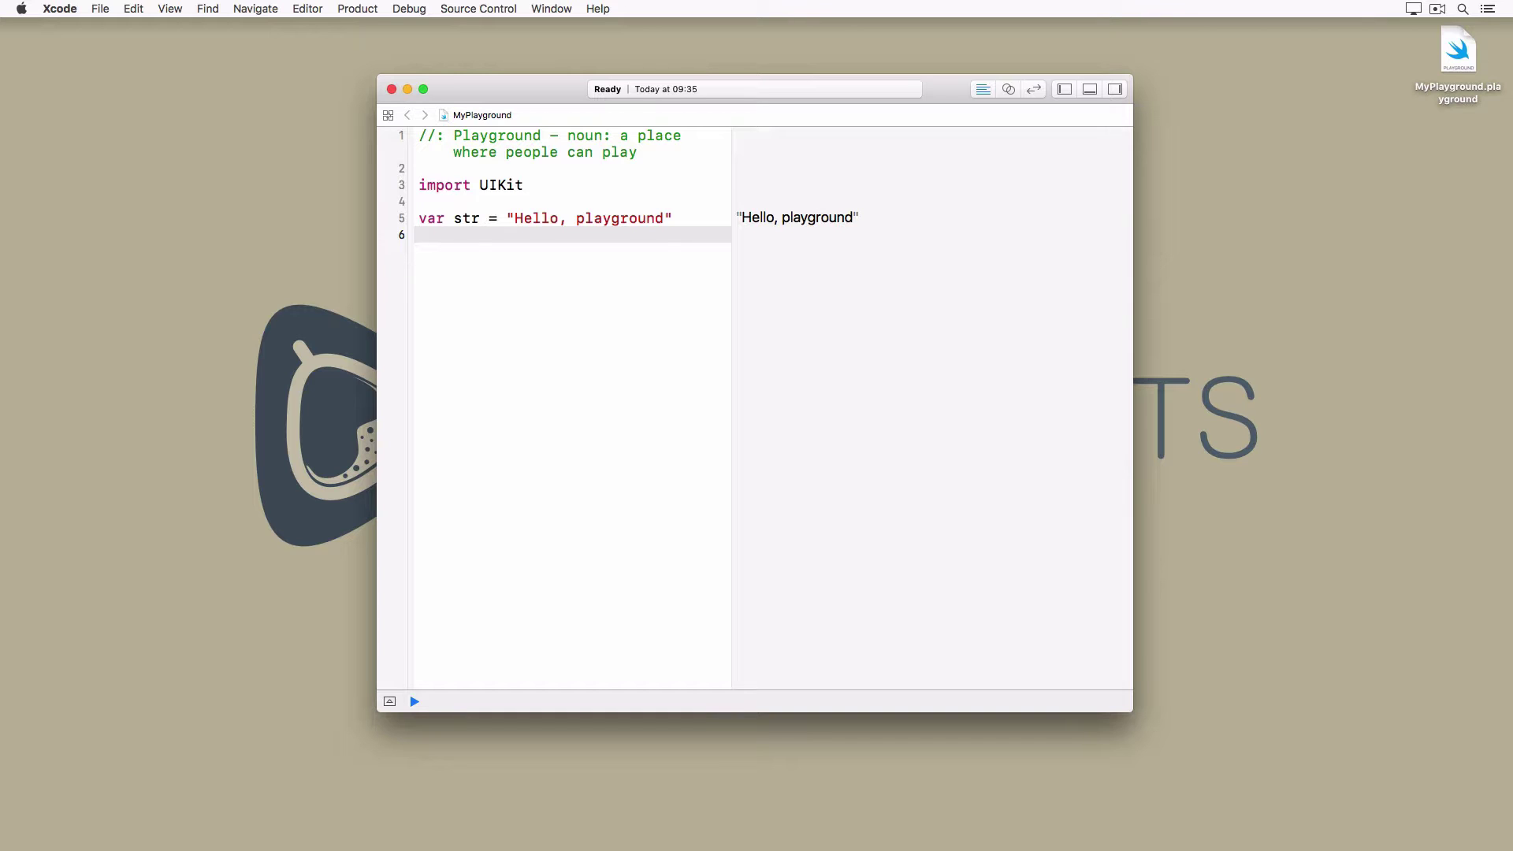
- Replace 'playground' with 'world' in str so it reads "Hello, world"
{"action": "key", "text": "Up"}
{"action": "key", "text": "shift+alt+Left"}
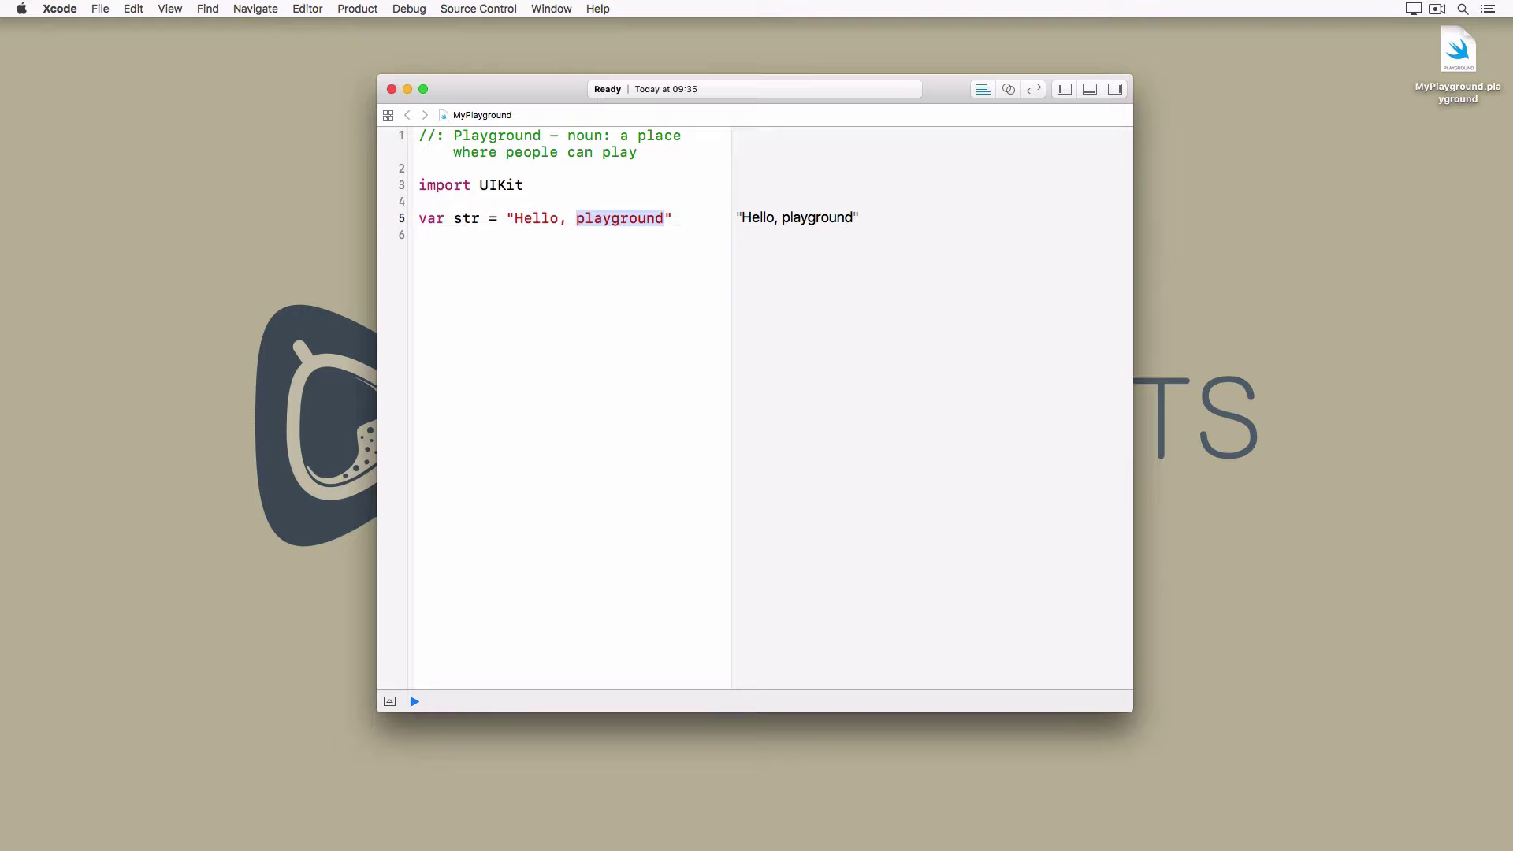
{"action": "type", "text": "world"}
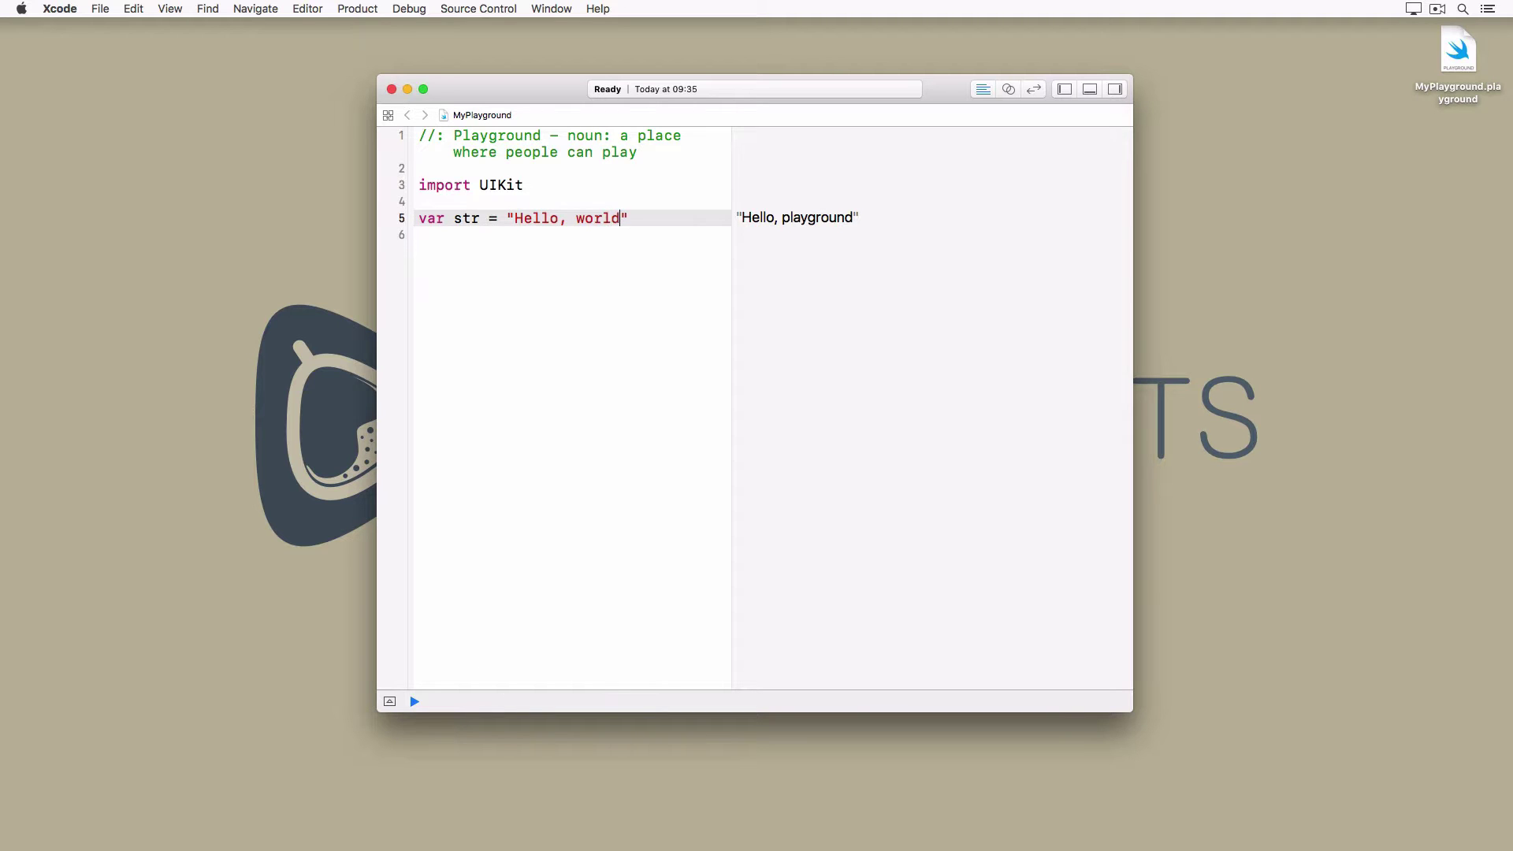
{"action": "key", "text": "Down"}
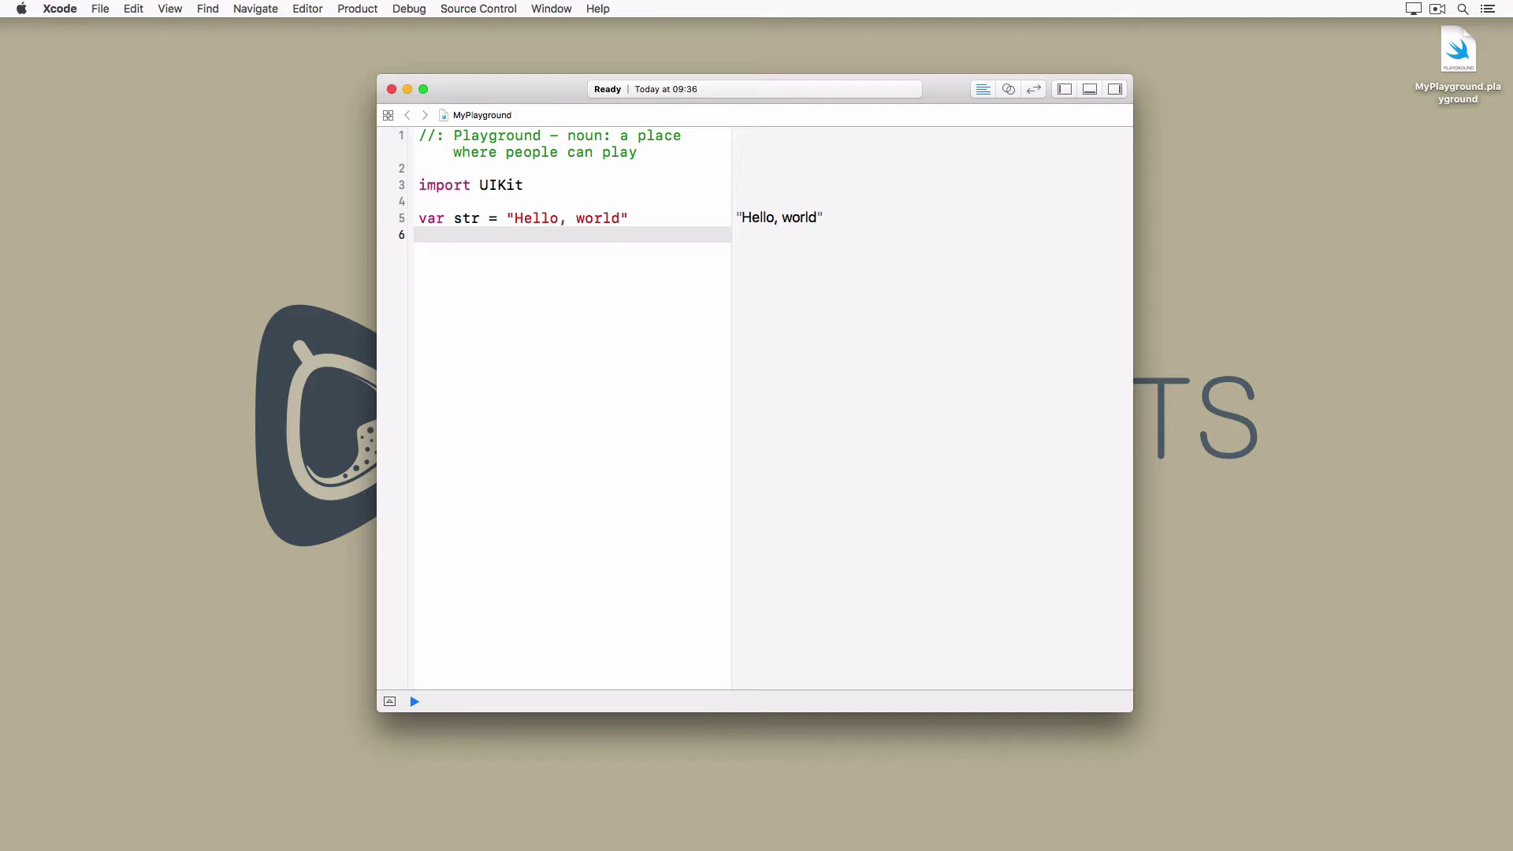
- Insert an empty /* */ comment block below the header comment
{"action": "key", "text": "Up"}
{"action": "key", "text": "Up"}
{"action": "key", "text": "Up"}
{"action": "key", "text": "shift+Right"}
{"action": "key", "text": "shift+Right"}
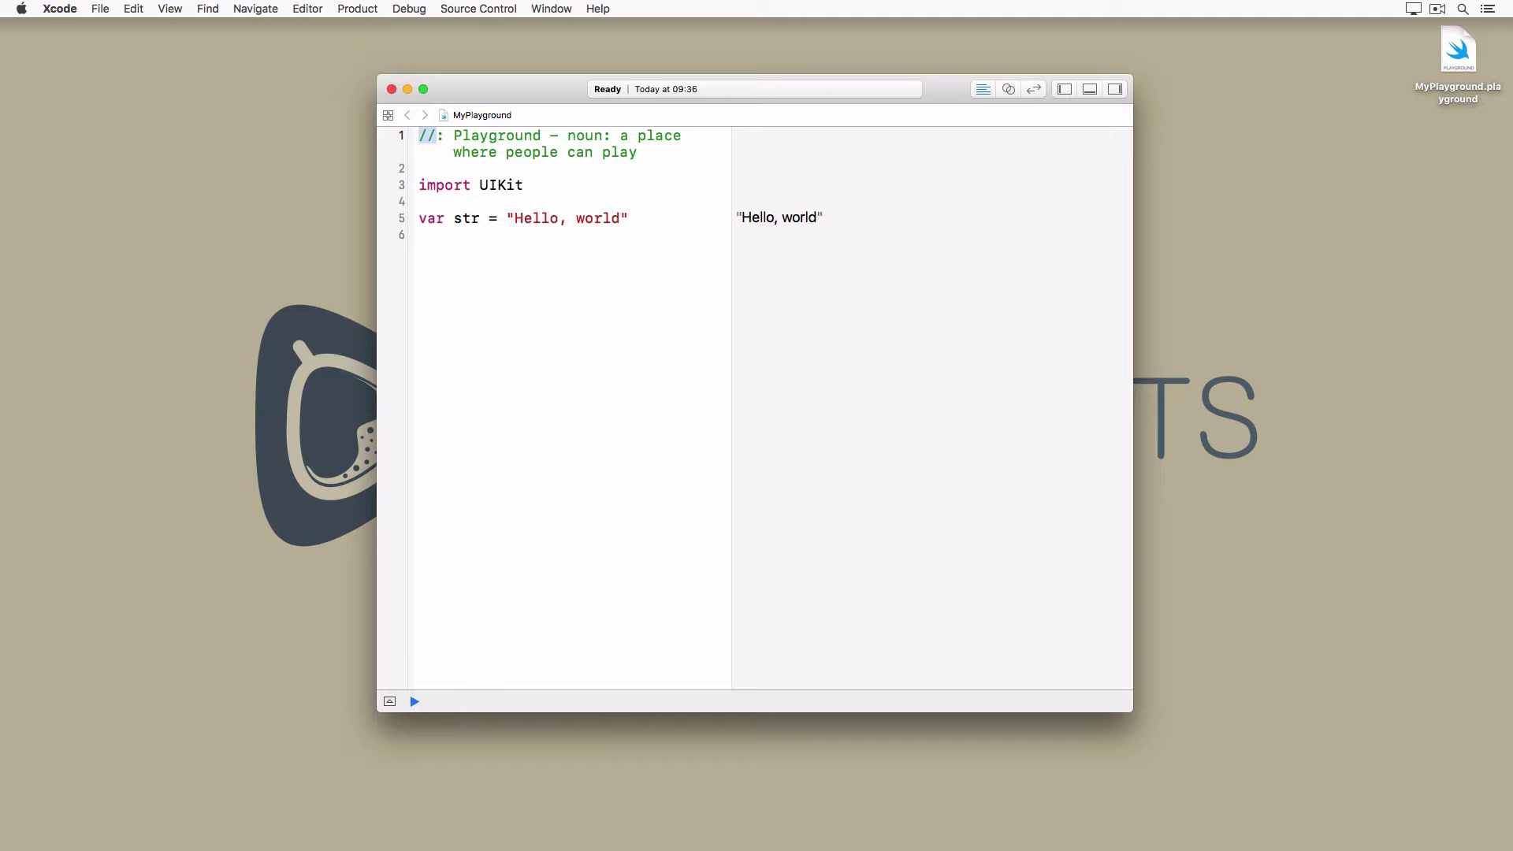
{"action": "key", "text": "Down"}
{"action": "key", "text": "Down"}
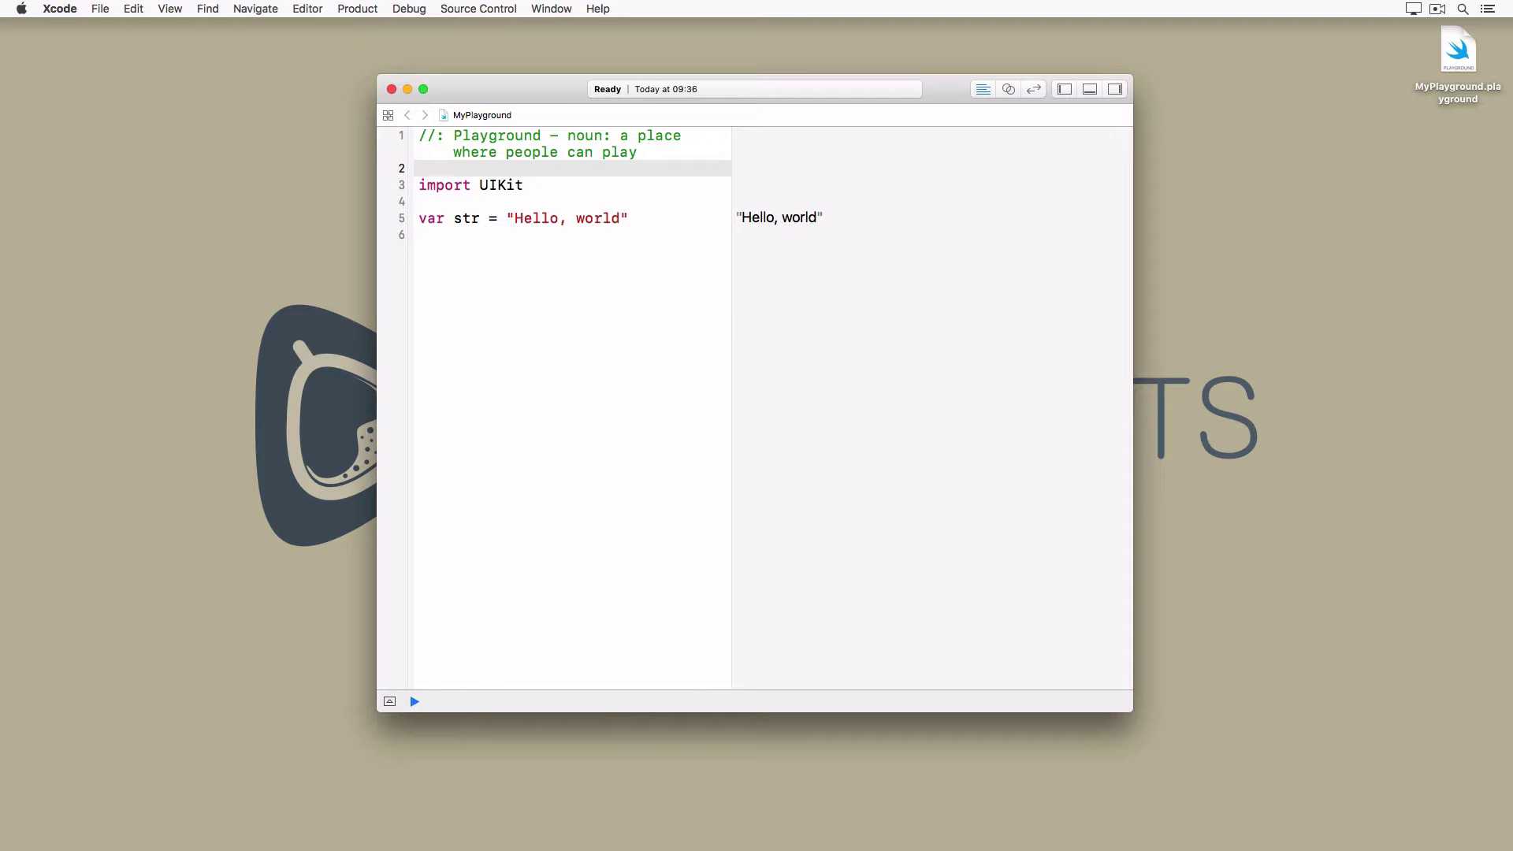
{"action": "key", "text": "Return"}
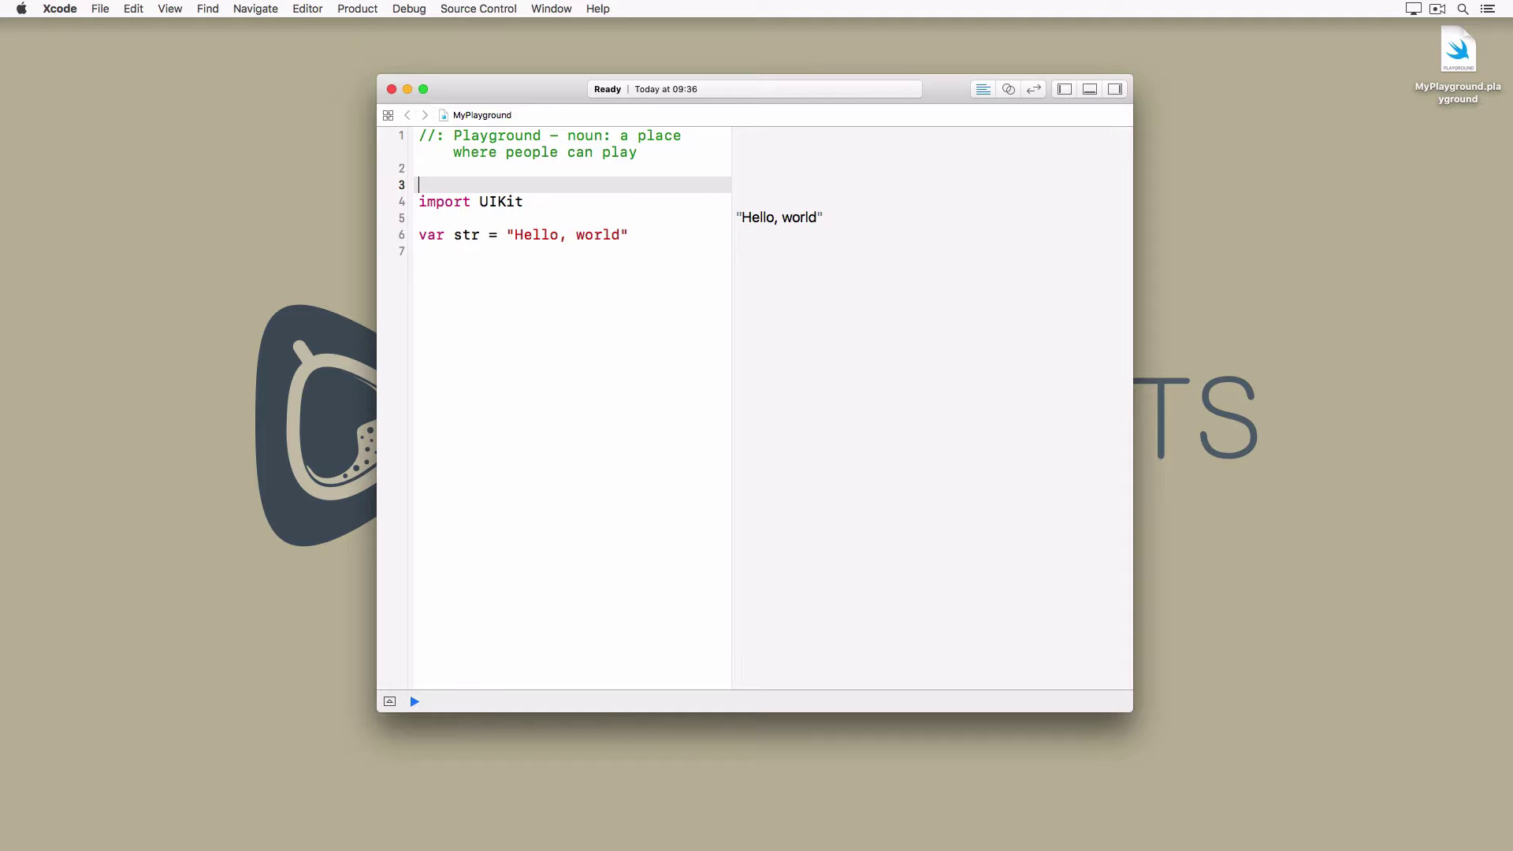
{"action": "type", "text": "/*"}
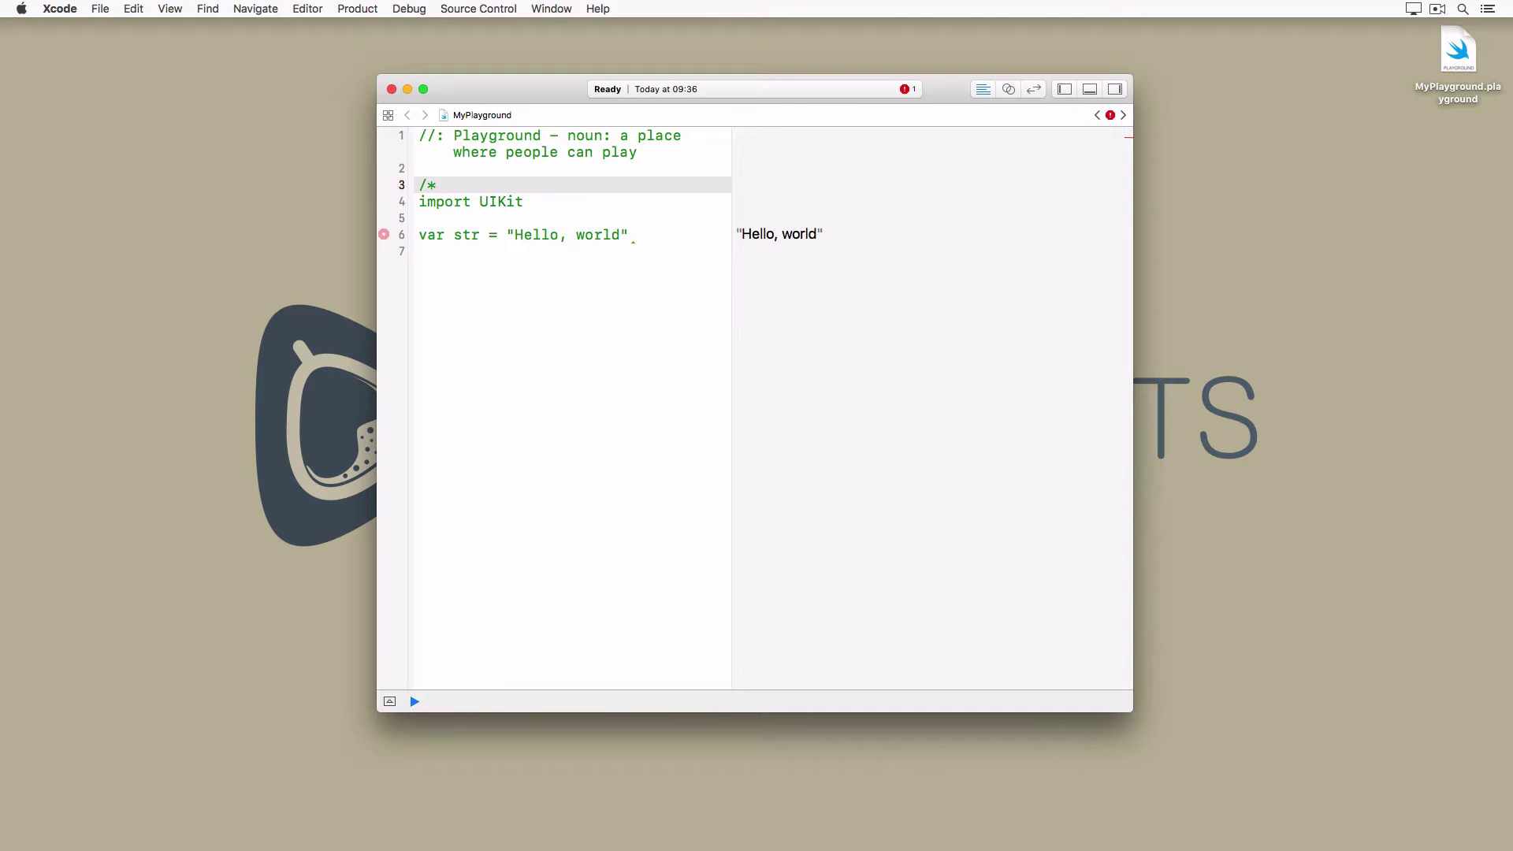
{"action": "key", "text": "Return"}
{"action": "type", "text": "*/"}
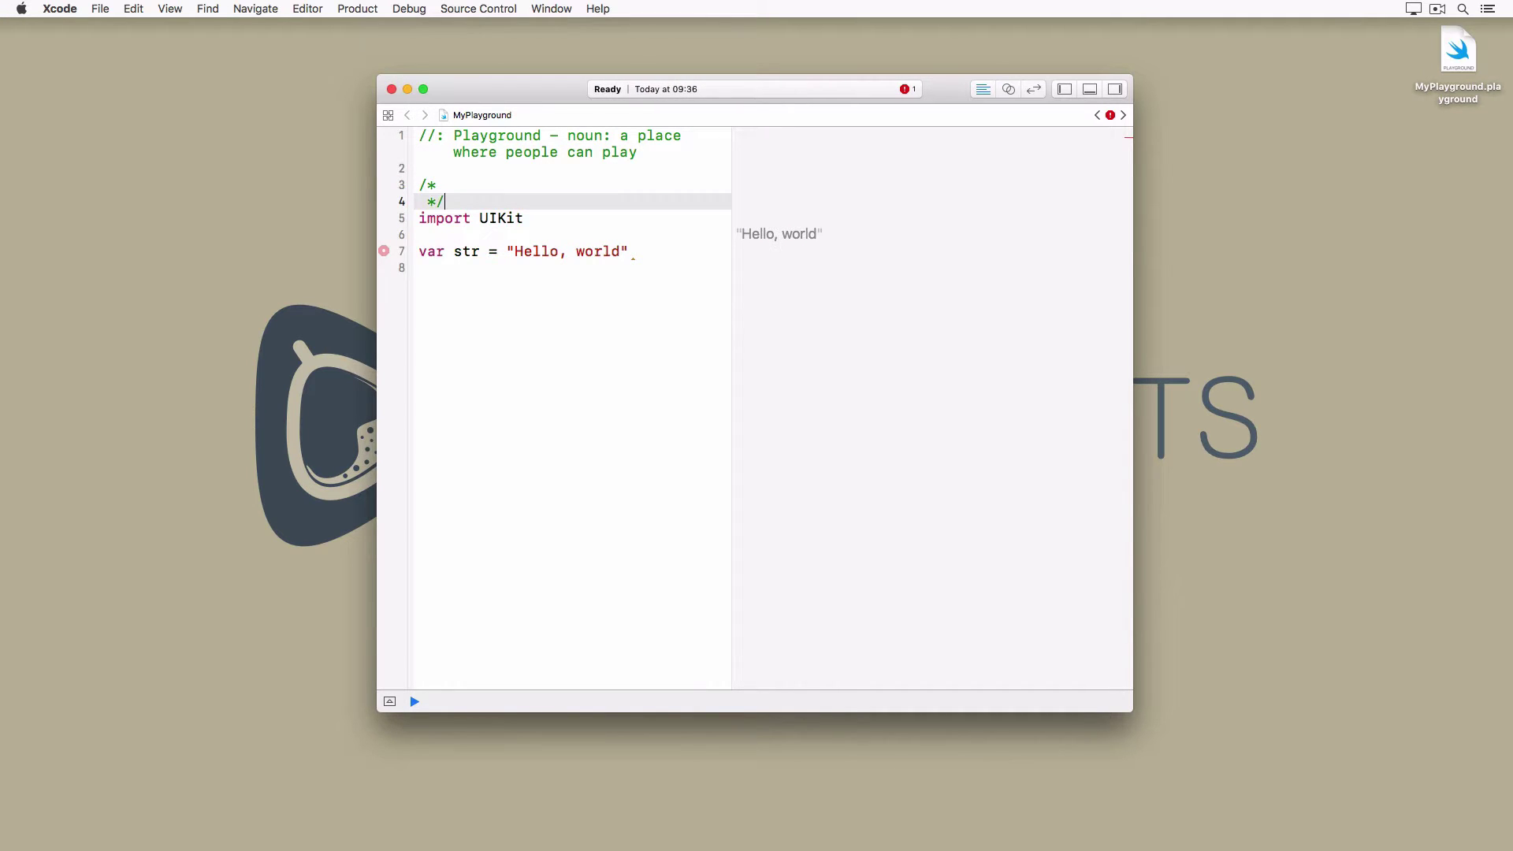
{"action": "key", "text": "Up"}
- Fill the block with 'This is a multi-line comment.' and 'That spans multiple lines.'
{"action": "key", "text": "Return"}
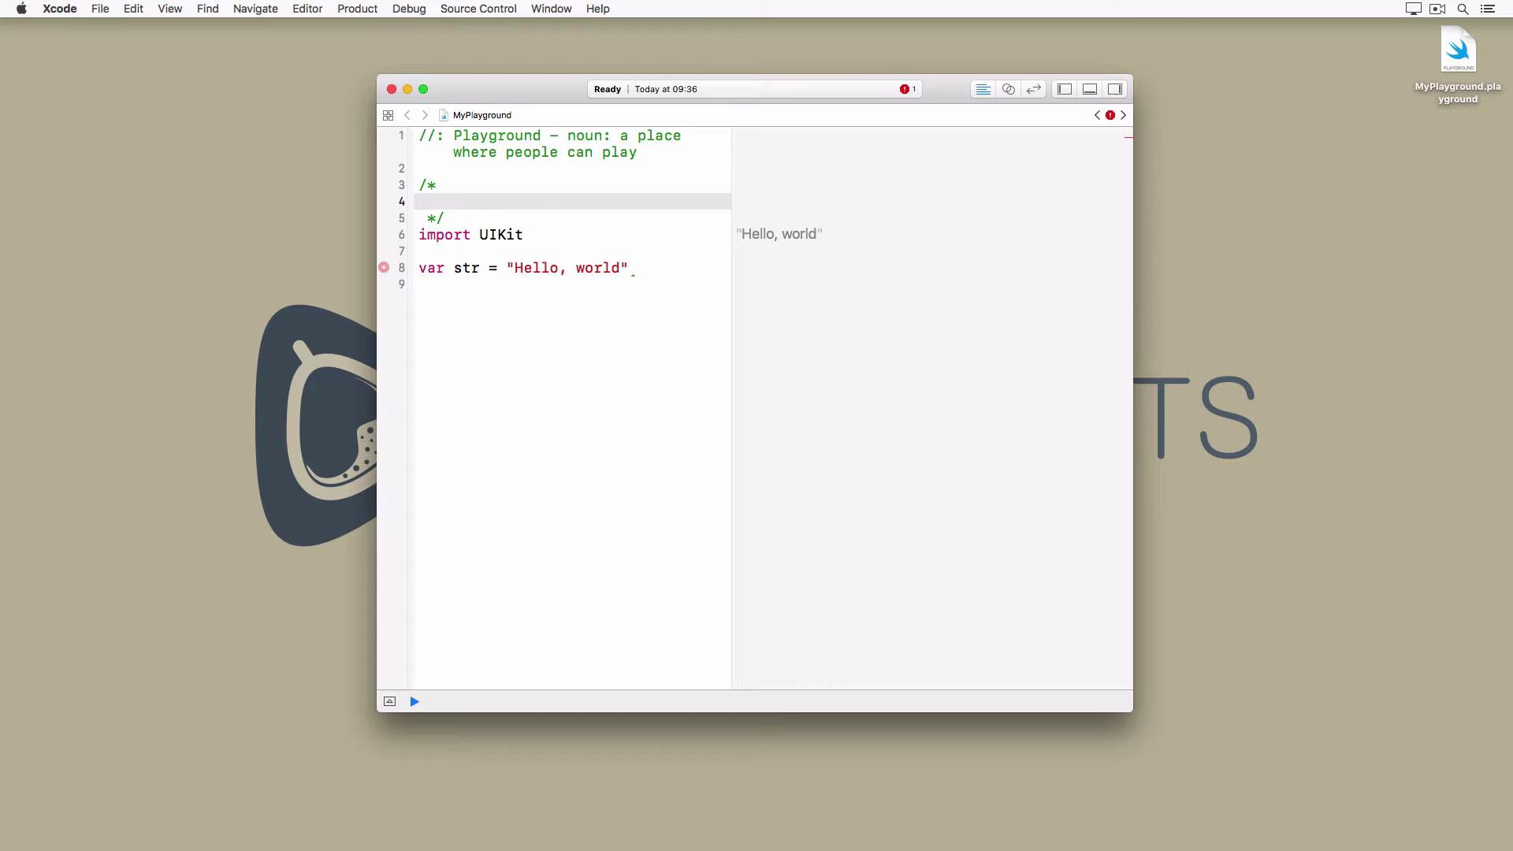
{"action": "type", "text": "This is a multi-l"}
{"action": "type", "text": "ine comment."}
{"action": "key", "text": "Return"}
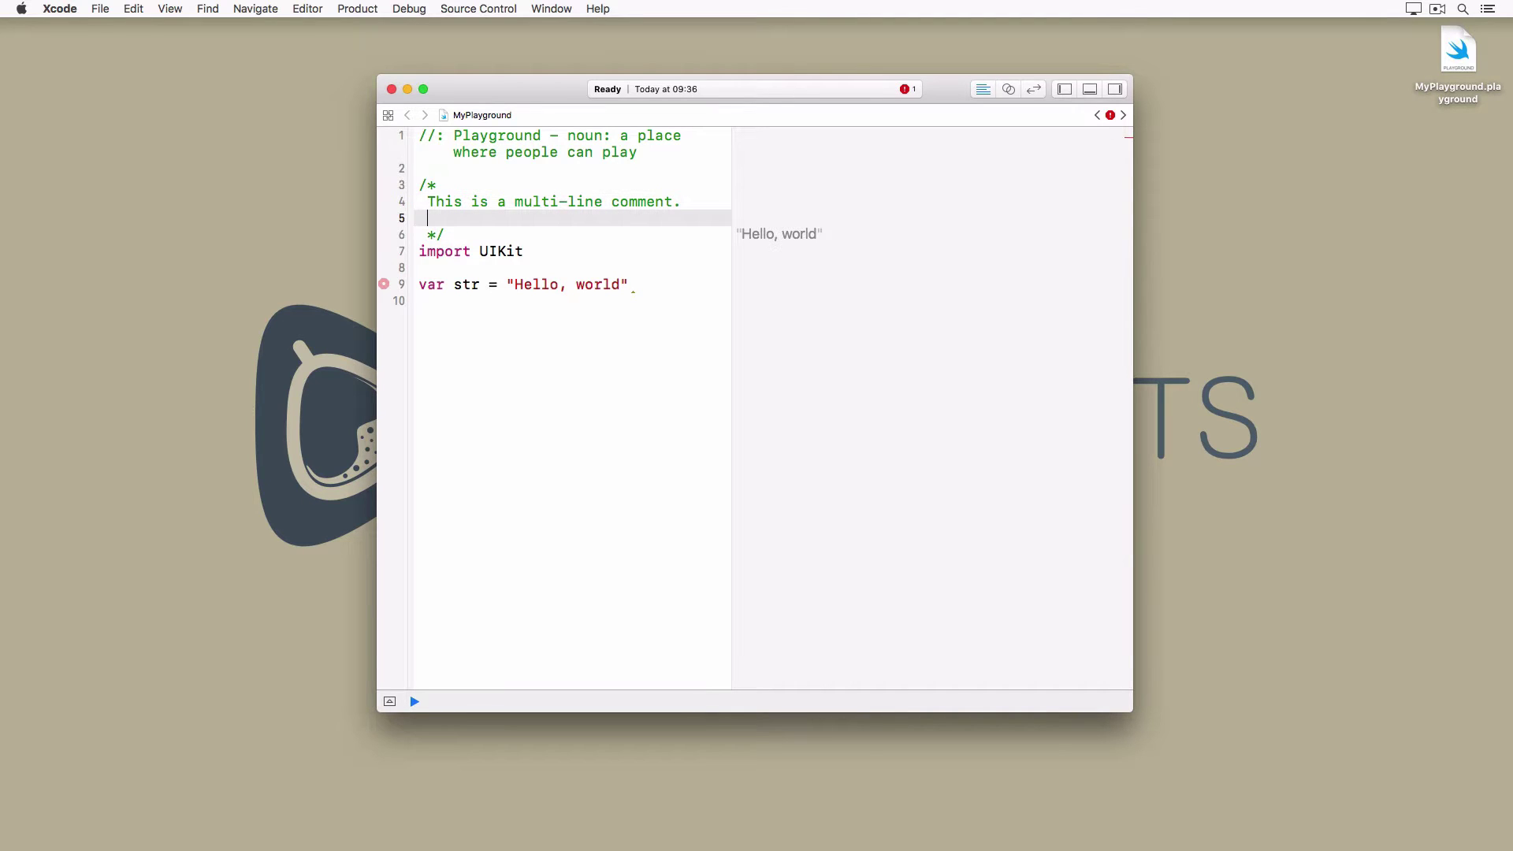
{"action": "type", "text": "That spans multi"}
{"action": "type", "text": "ple liens."}
{"action": "key", "text": "BackSpace"}
{"action": "key", "text": "BackSpace"}
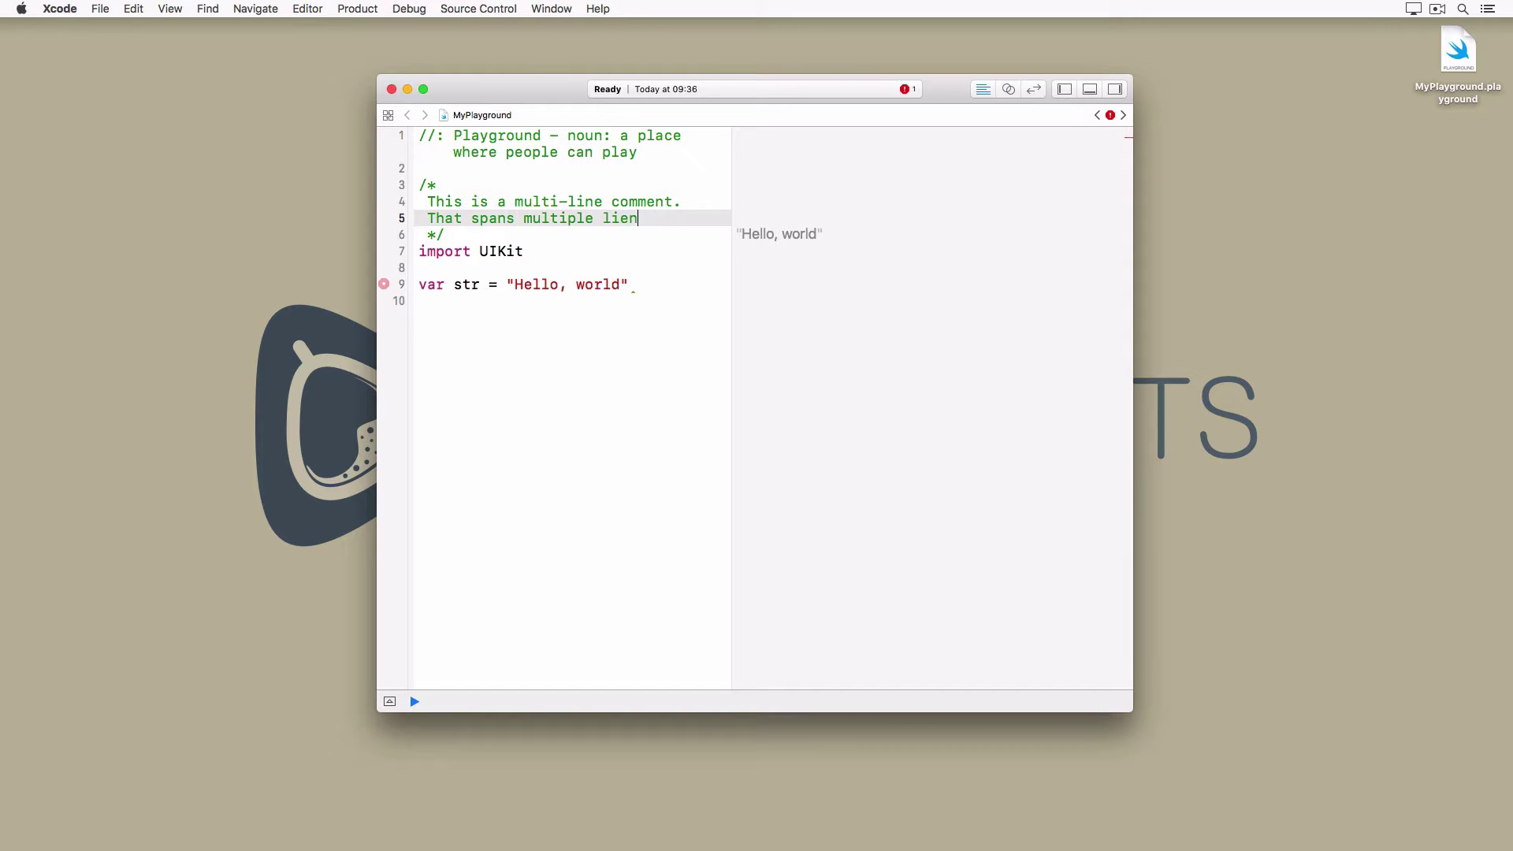
{"action": "key", "text": "BackSpace"}
{"action": "key", "text": "BackSpace"}
{"action": "type", "text": "nes."}
{"action": "key", "text": "Down"}
{"action": "key", "text": "Return"}
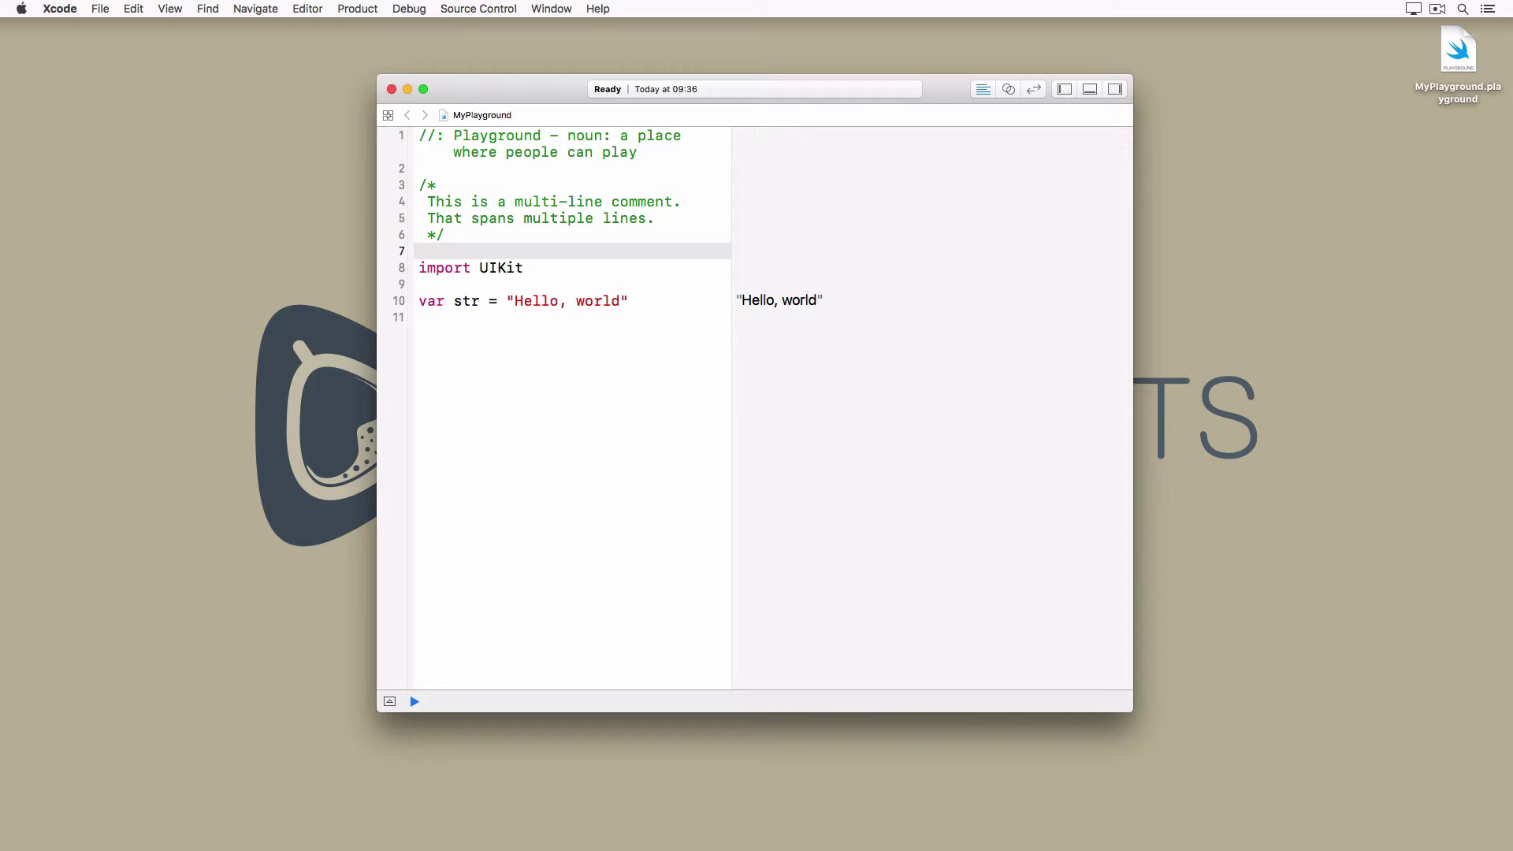
{"action": "key", "text": "Down"}
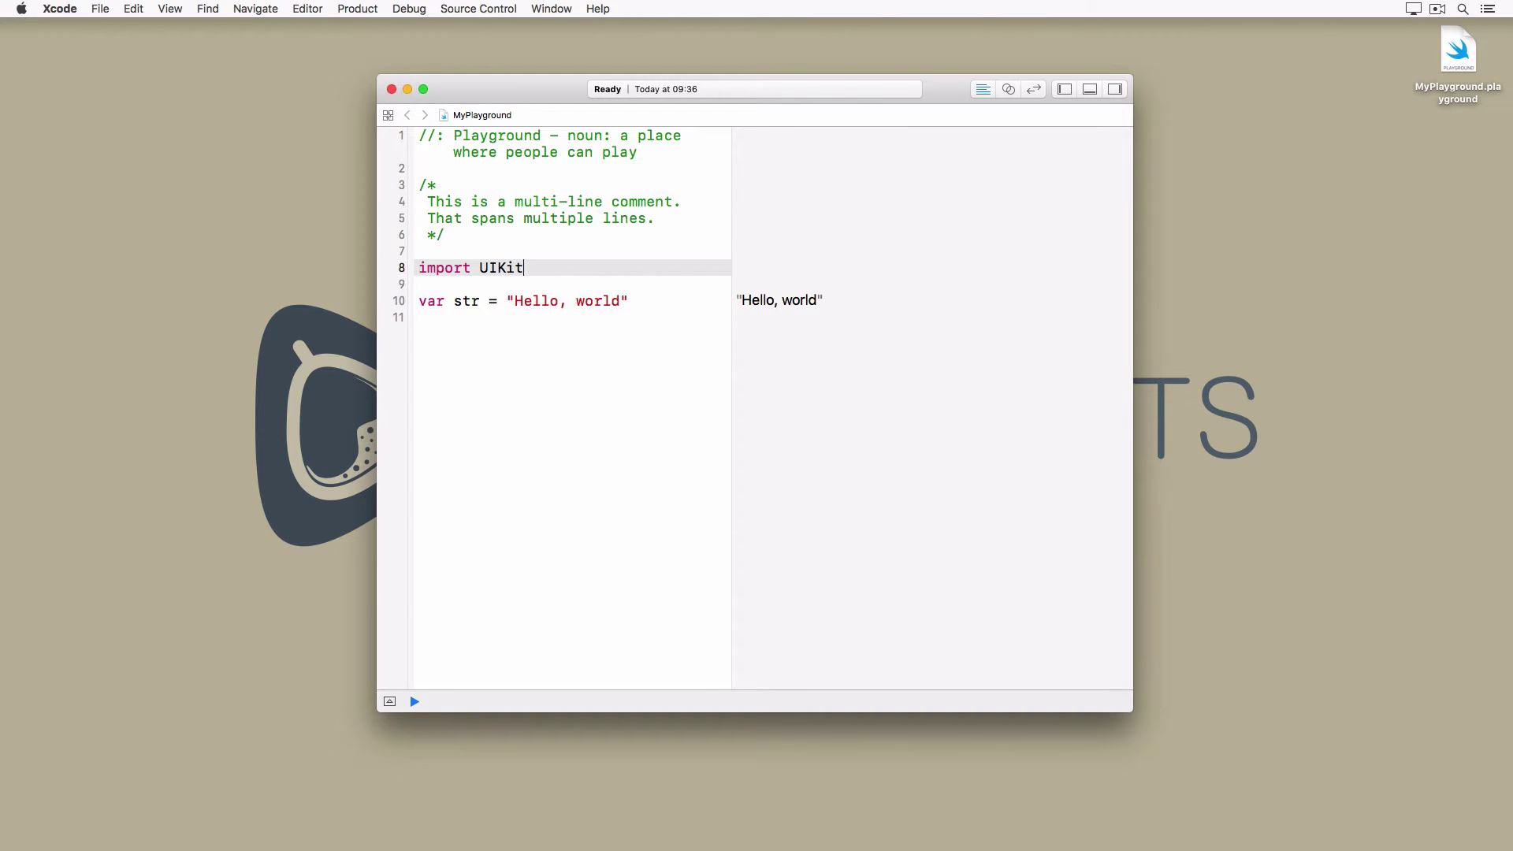
{"action": "key", "text": "alt+shift+Left"}
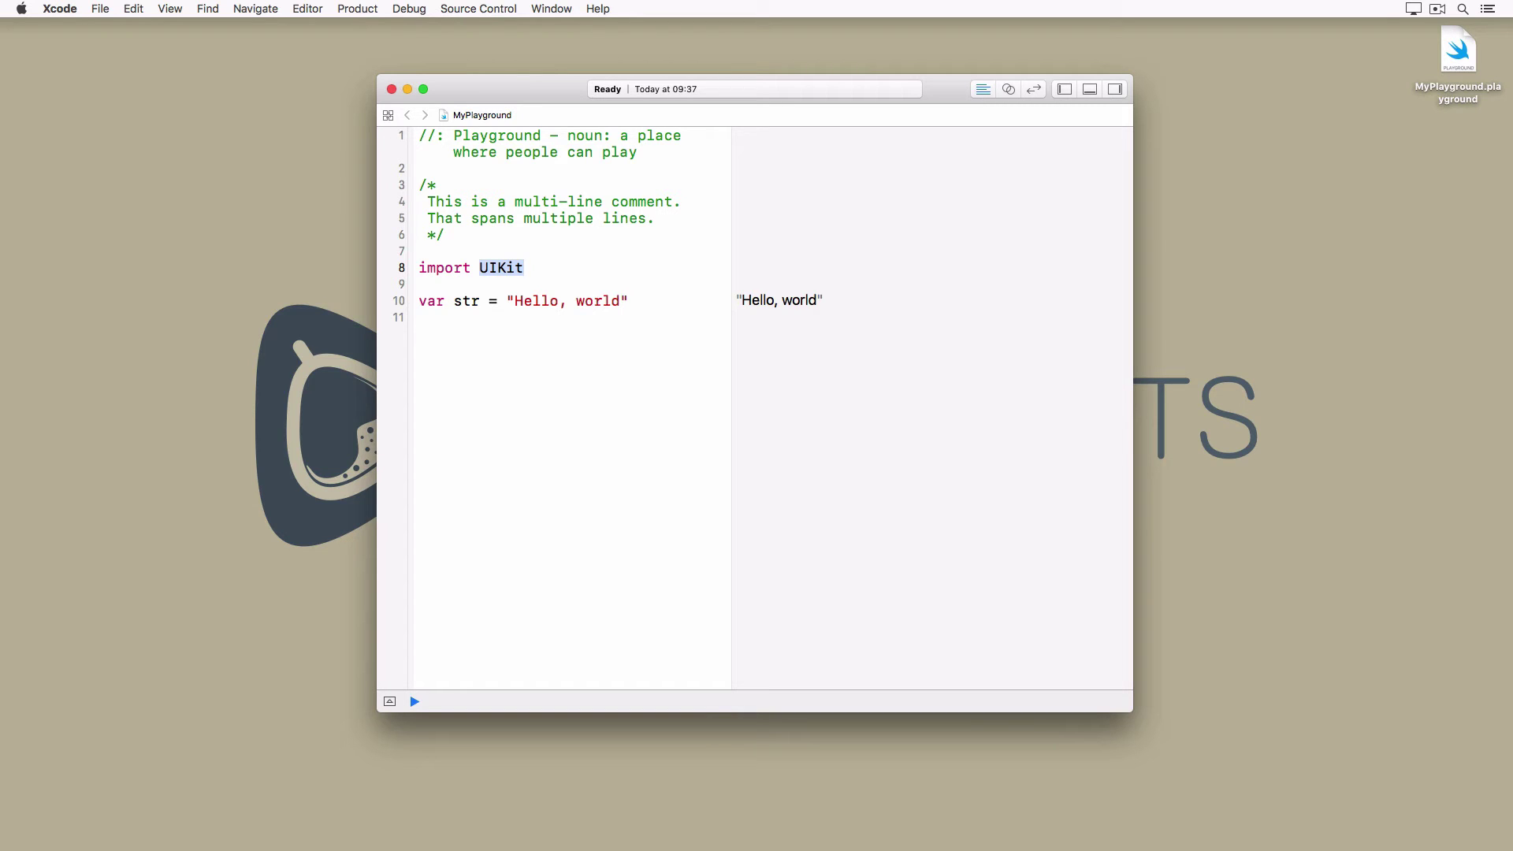
- Change var to let on line 10 so str becomes a constant
{"action": "key", "text": "Down"}
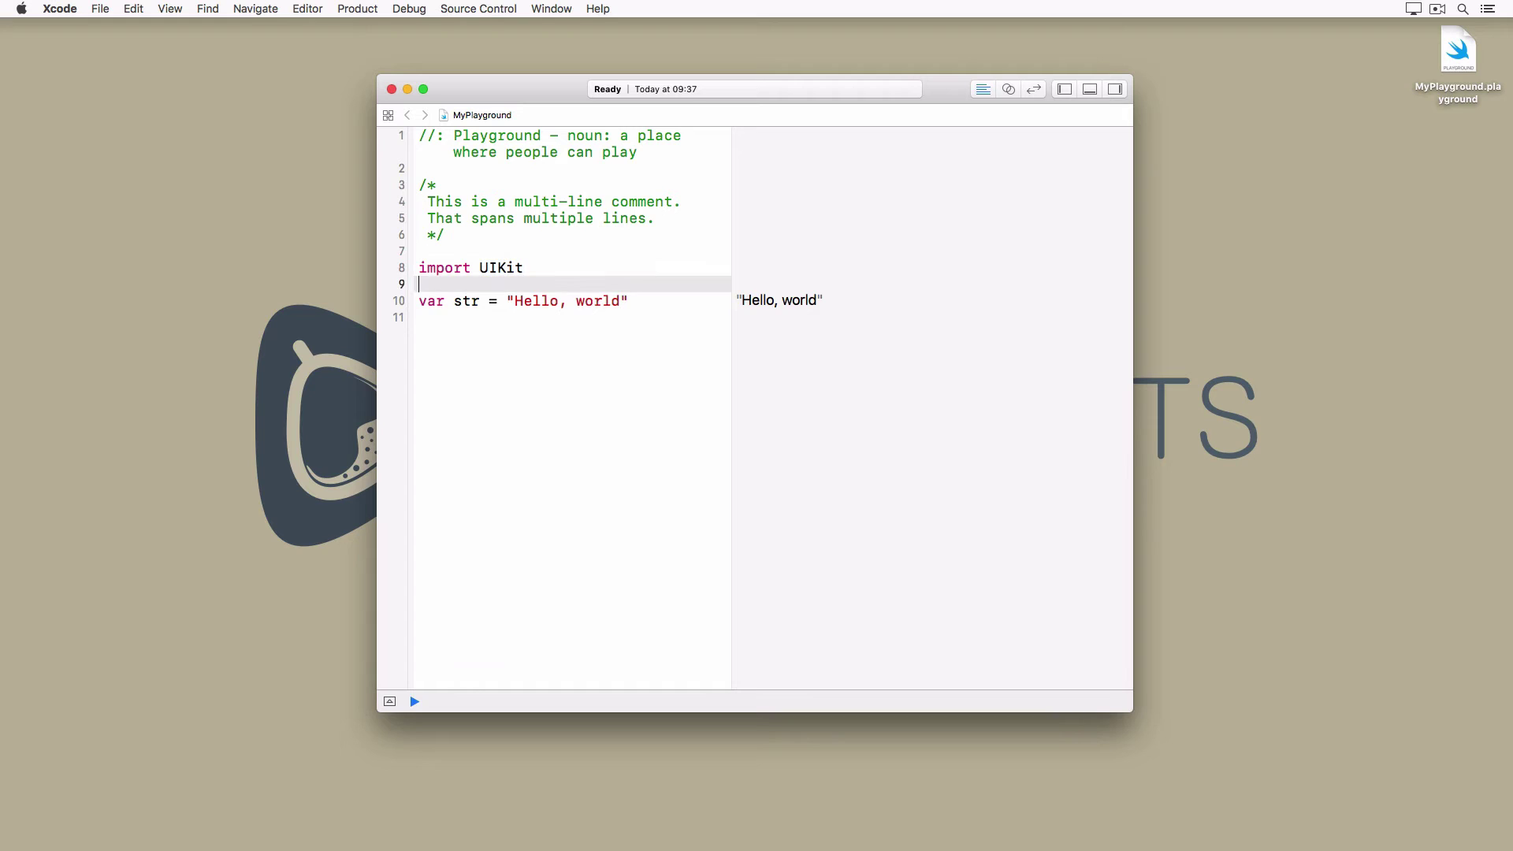
{"action": "key", "text": "Down"}
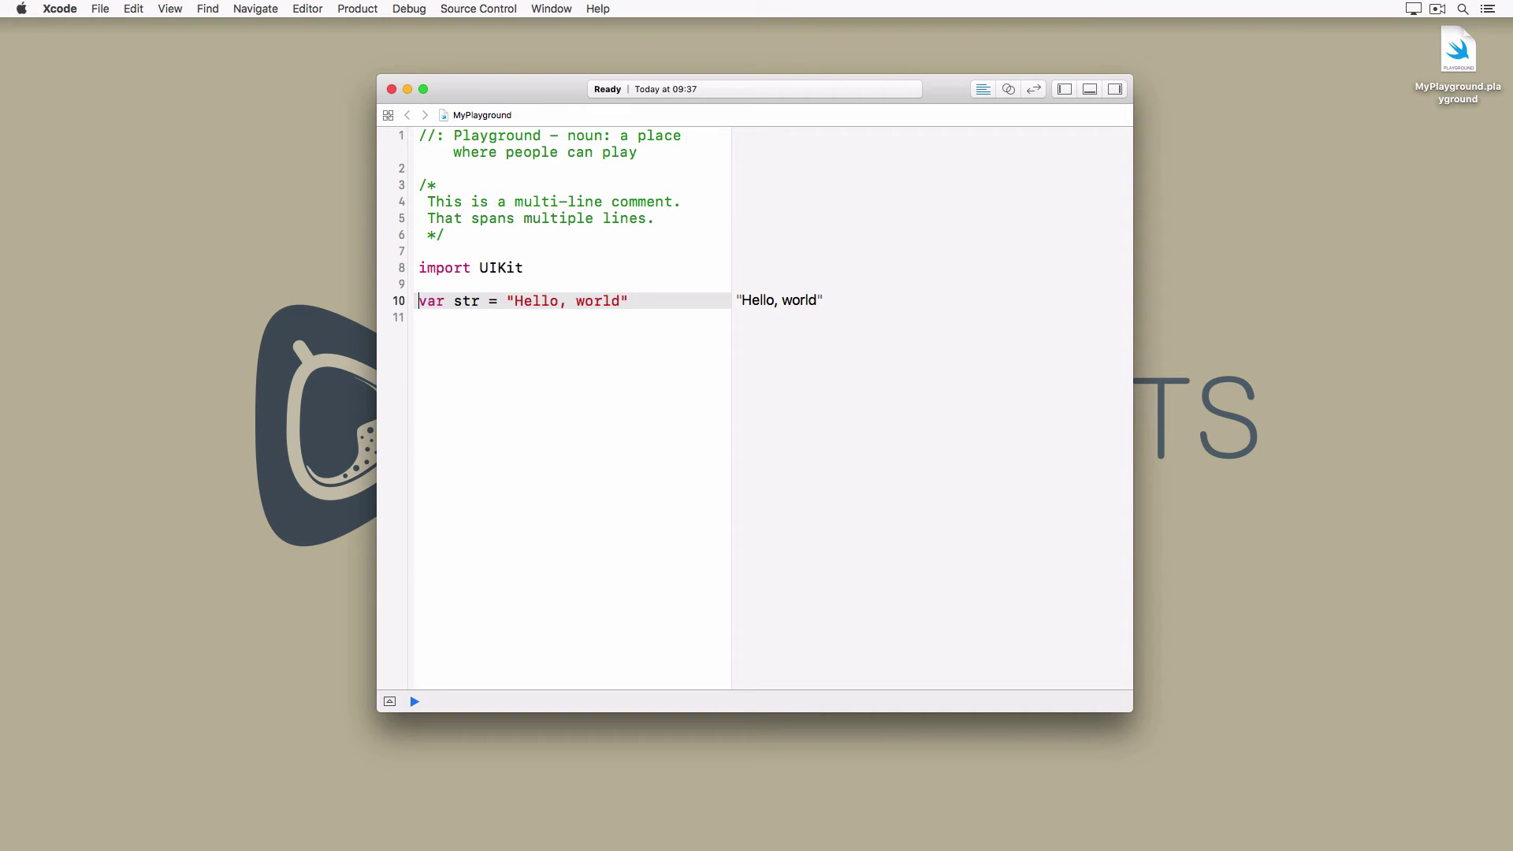
{"action": "key", "text": "alt+shift+Right"}
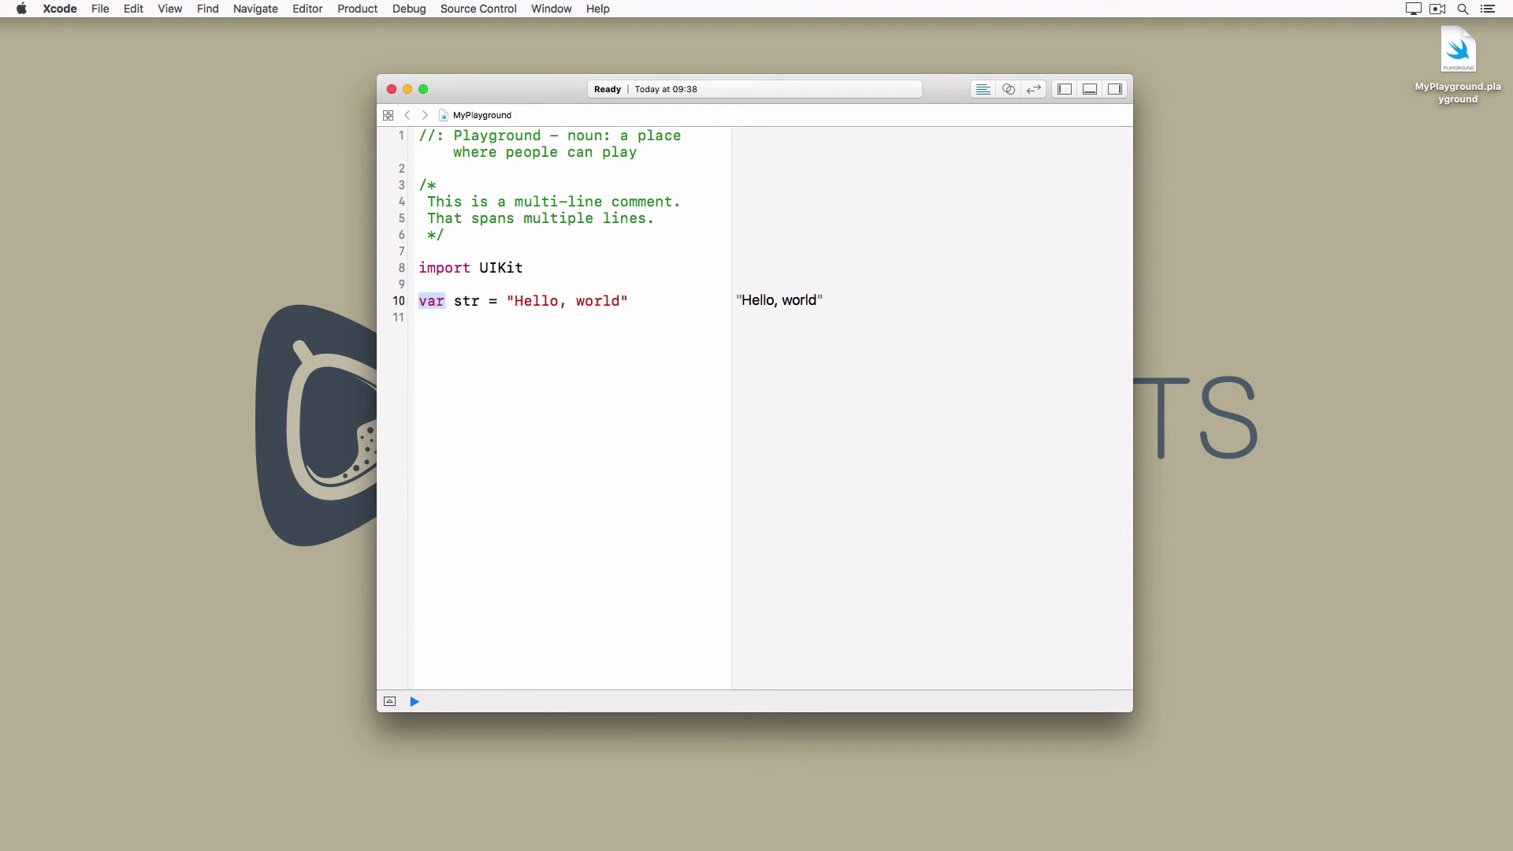
{"action": "type", "text": "let"}
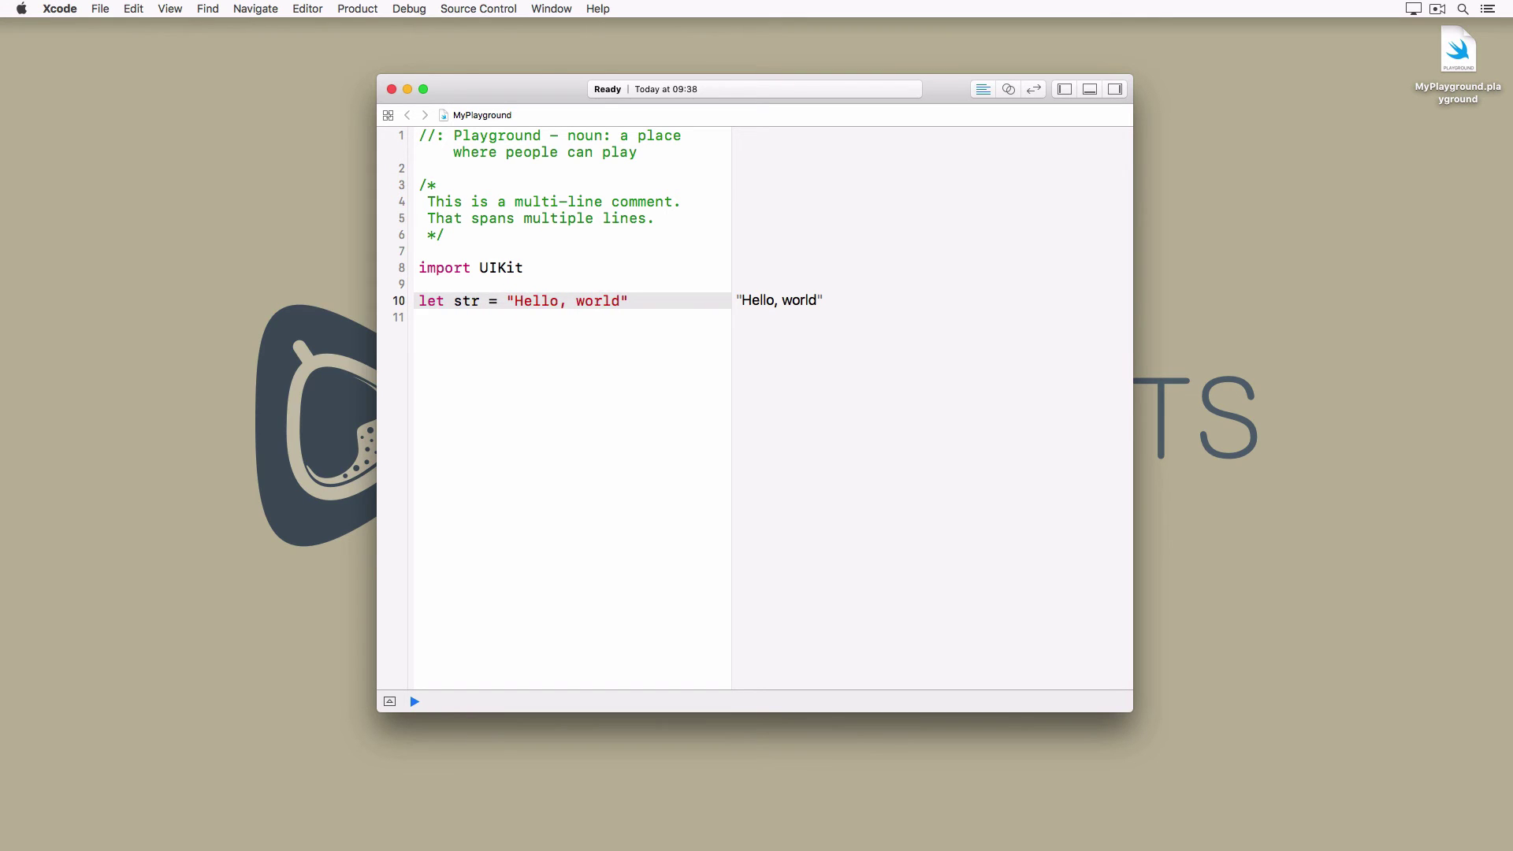
{"action": "key", "text": "Escape"}
{"action": "key", "text": "Down"}
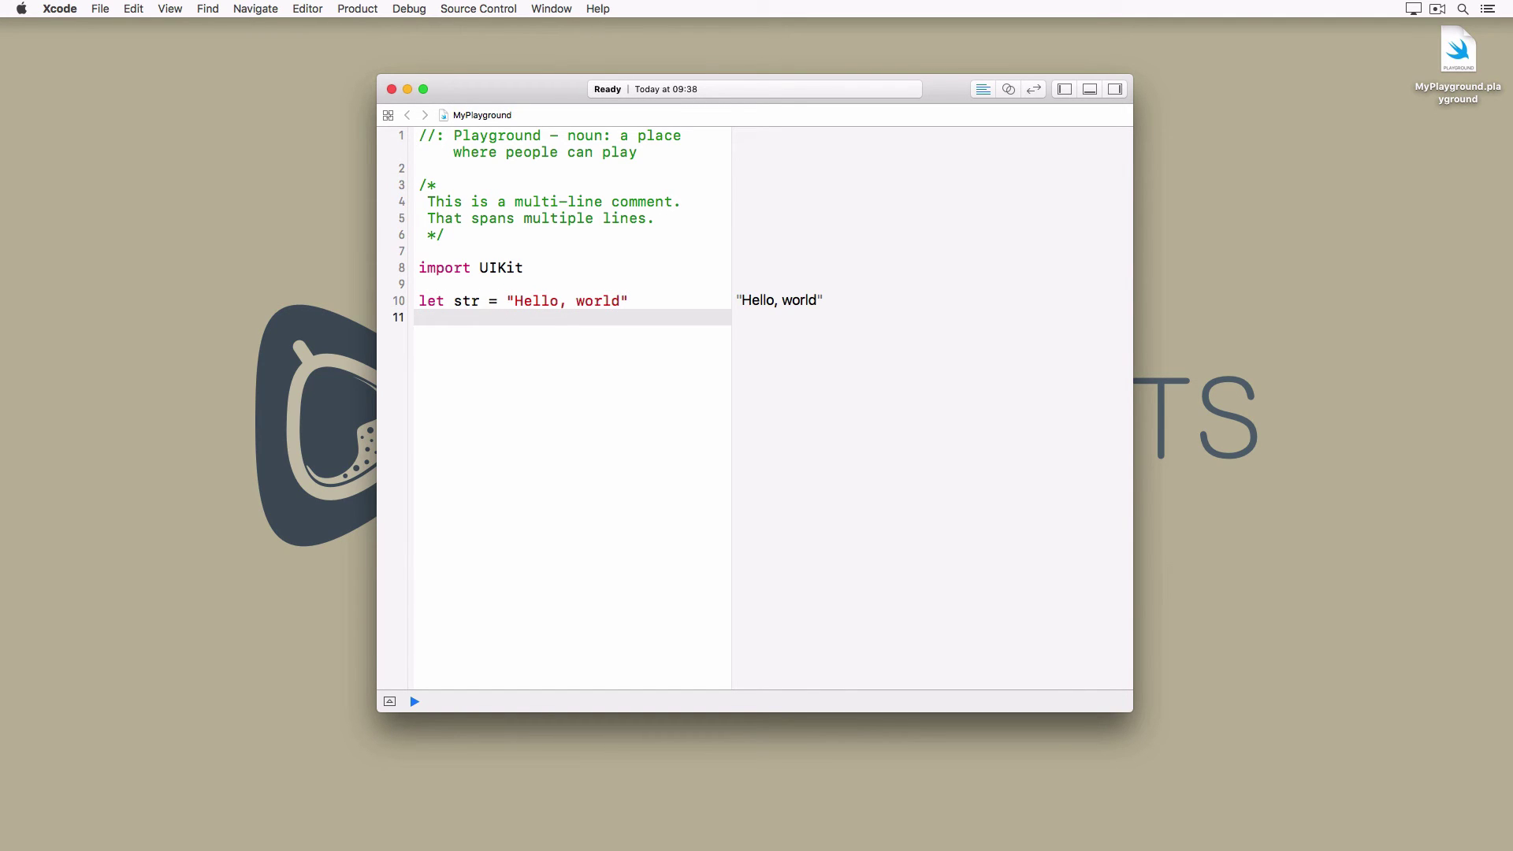